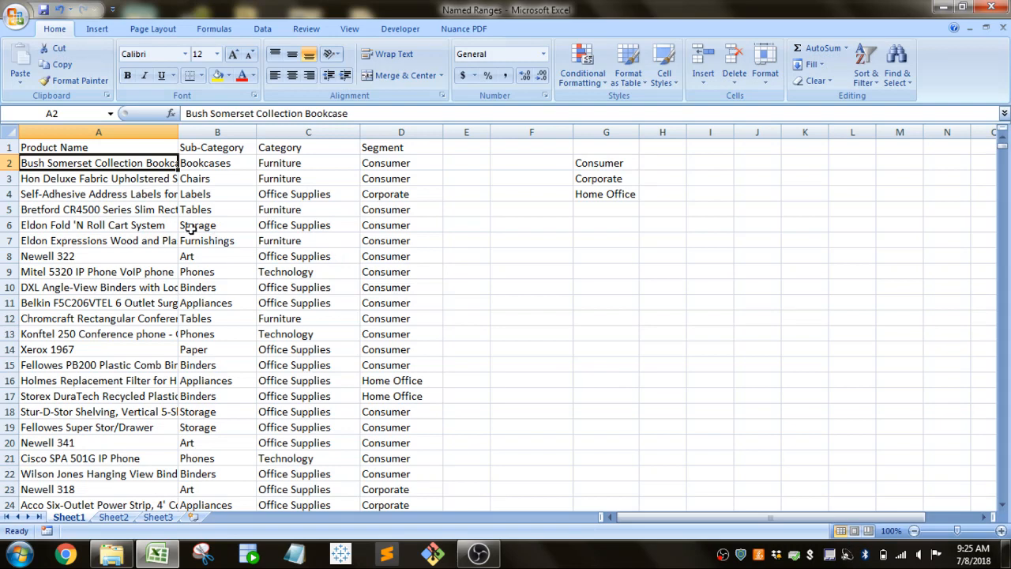
click(104, 151)
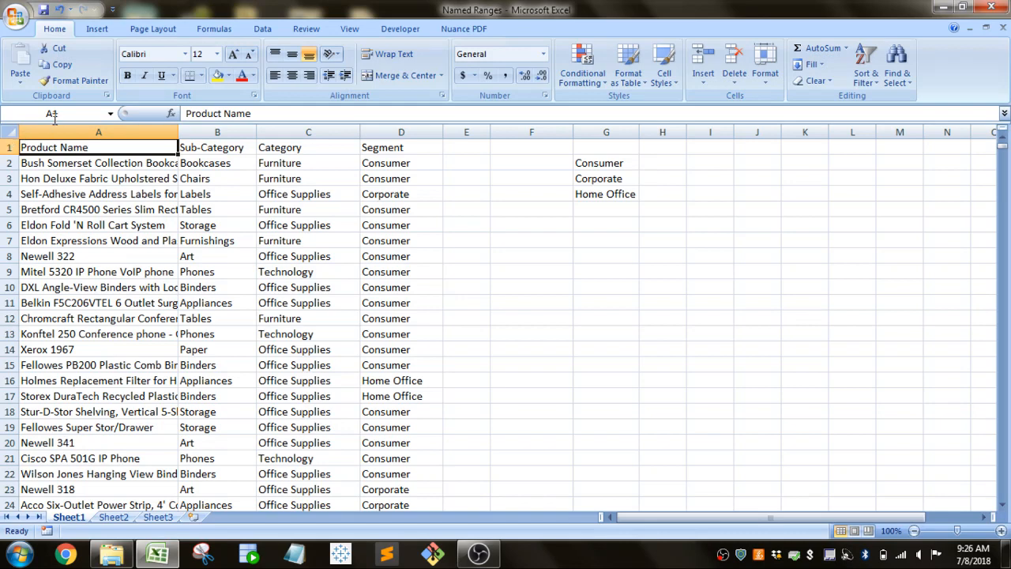
click(61, 162)
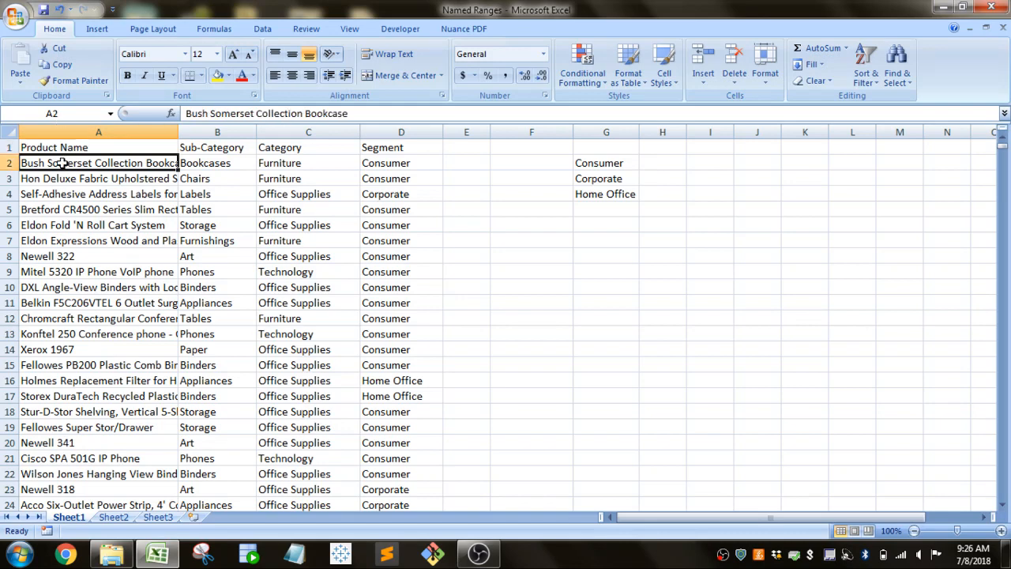
click(187, 157)
click(194, 147)
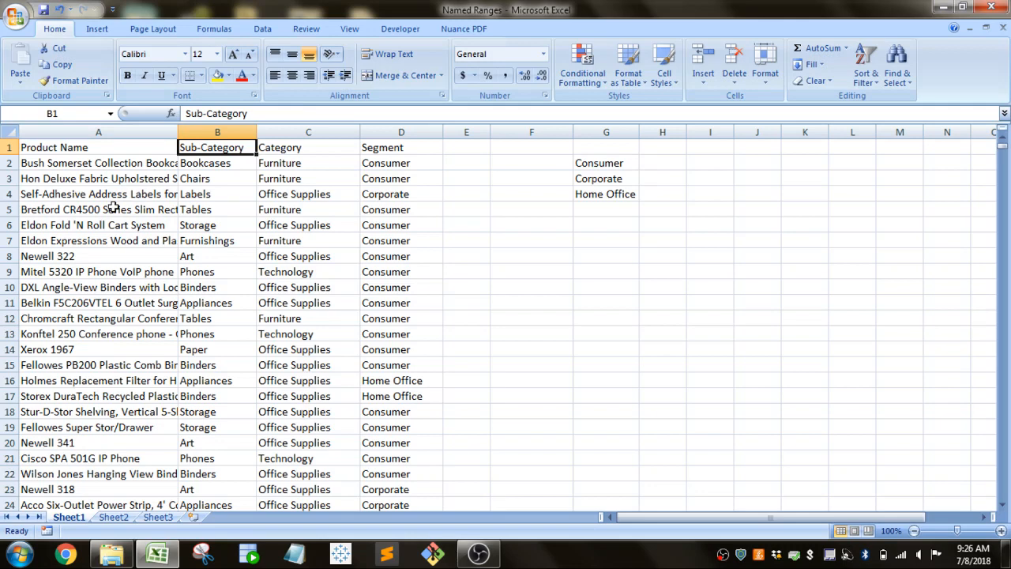
Step: Name the whole product data range A1:D500, including its header row, ProductTable
click(123, 148)
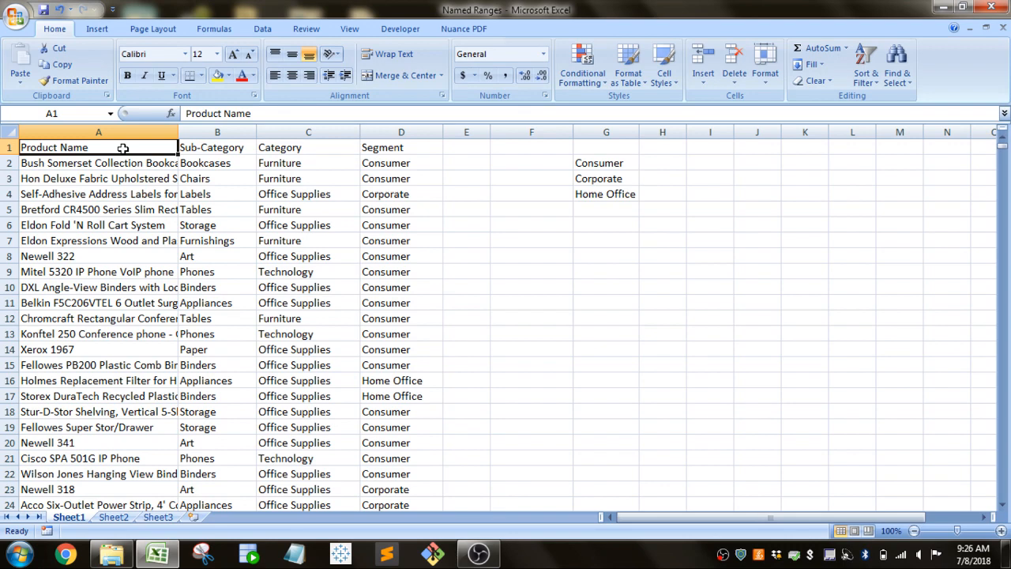
key(ctrl+shift+Right)
key(ctrl+shift+Down)
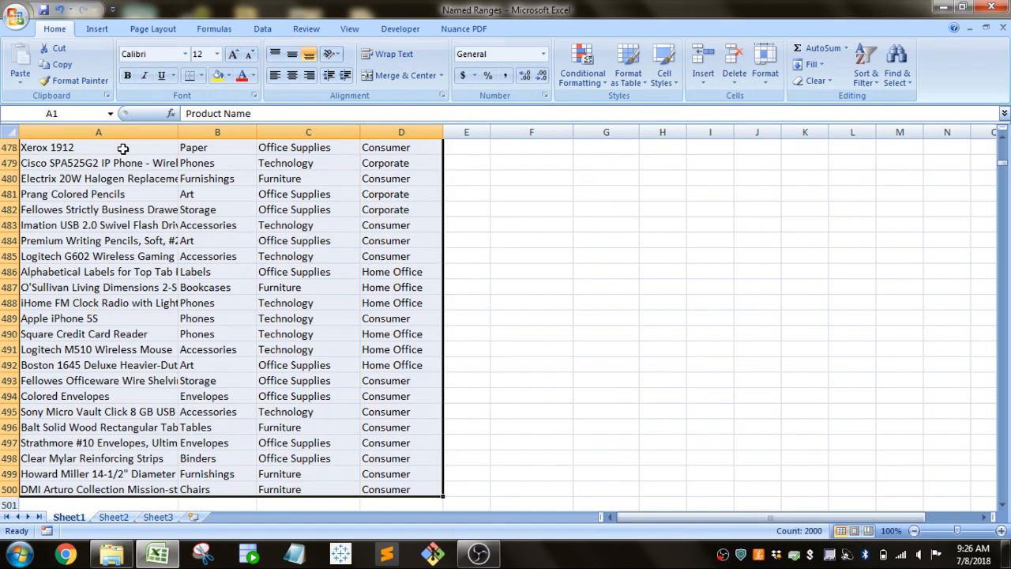
click(69, 116)
text(ProductTable)
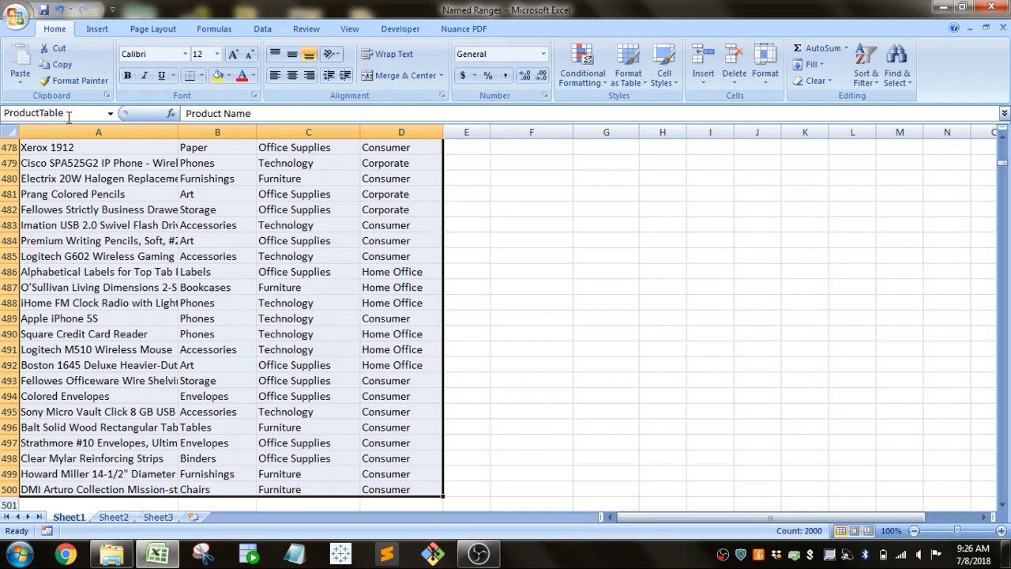
key(Return)
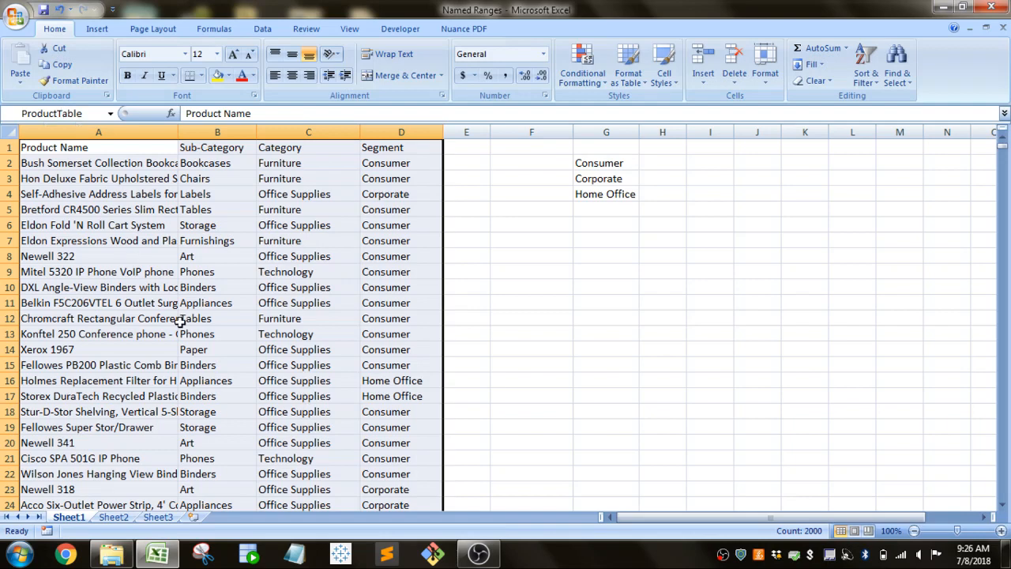
Step: Begin a VLOOKUP formula in cell F6 with A8 as the lookup value
click(551, 256)
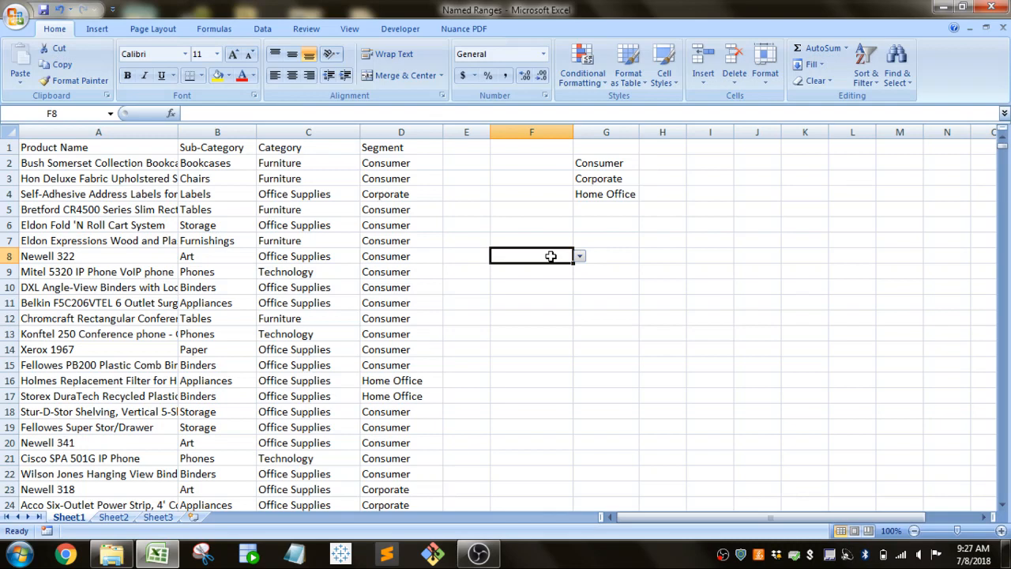
click(558, 223)
text(=)
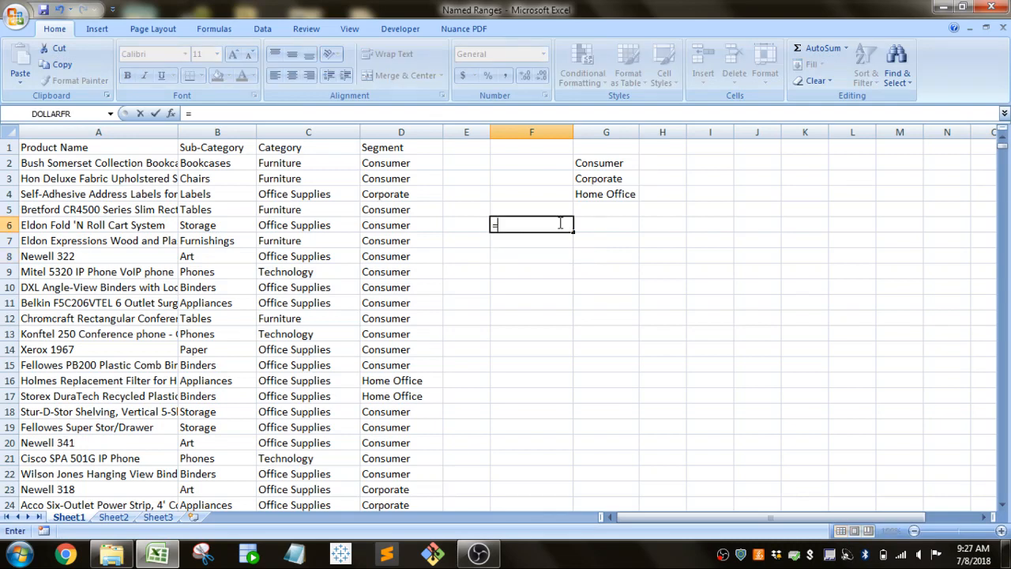
text(vlooku)
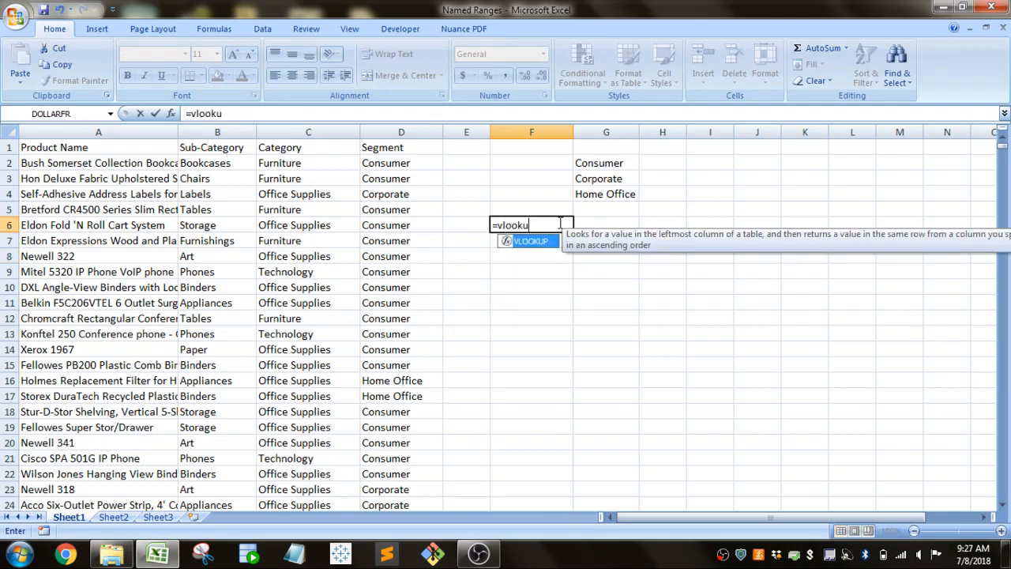
text(p()
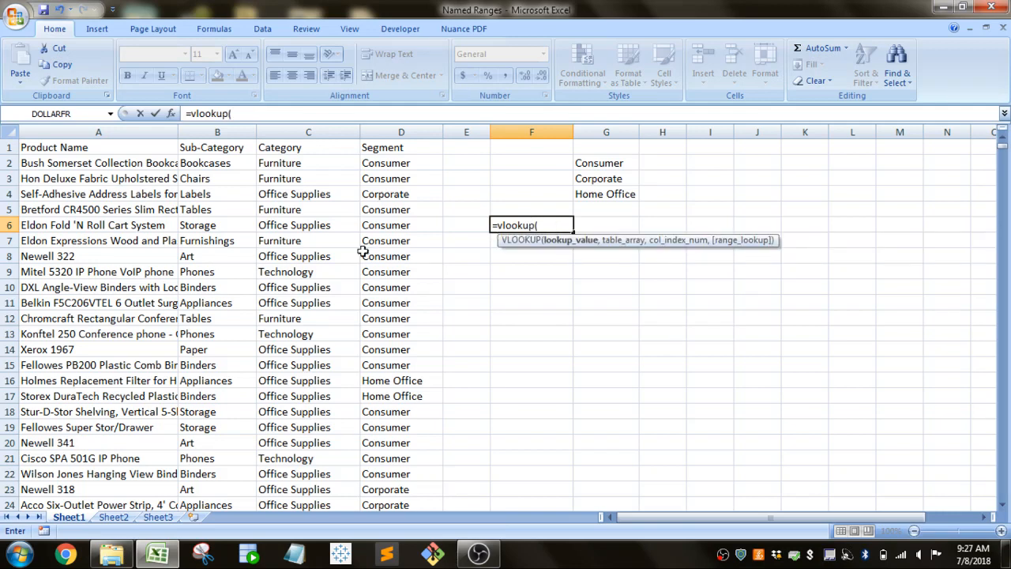
click(125, 256)
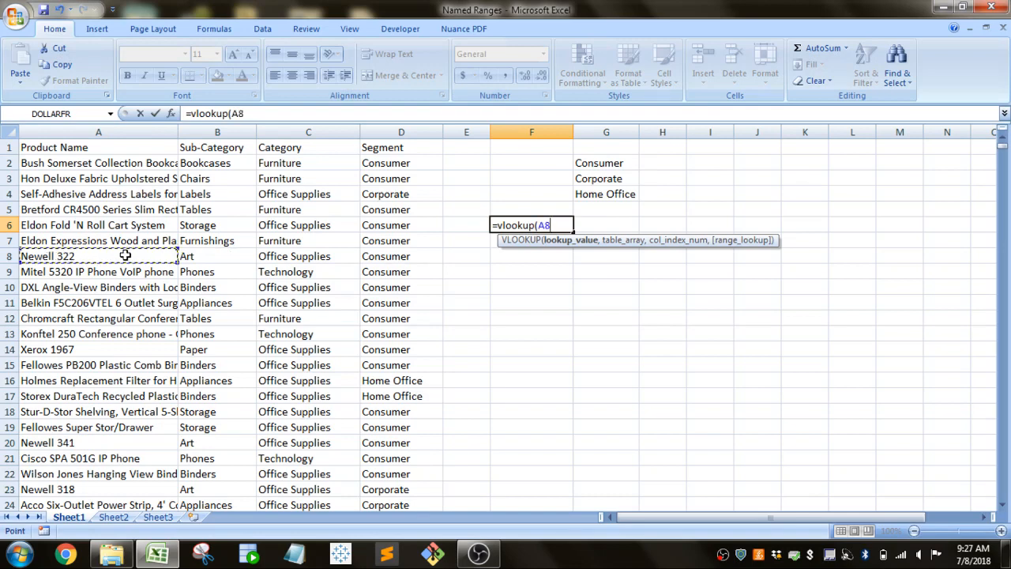
text(,)
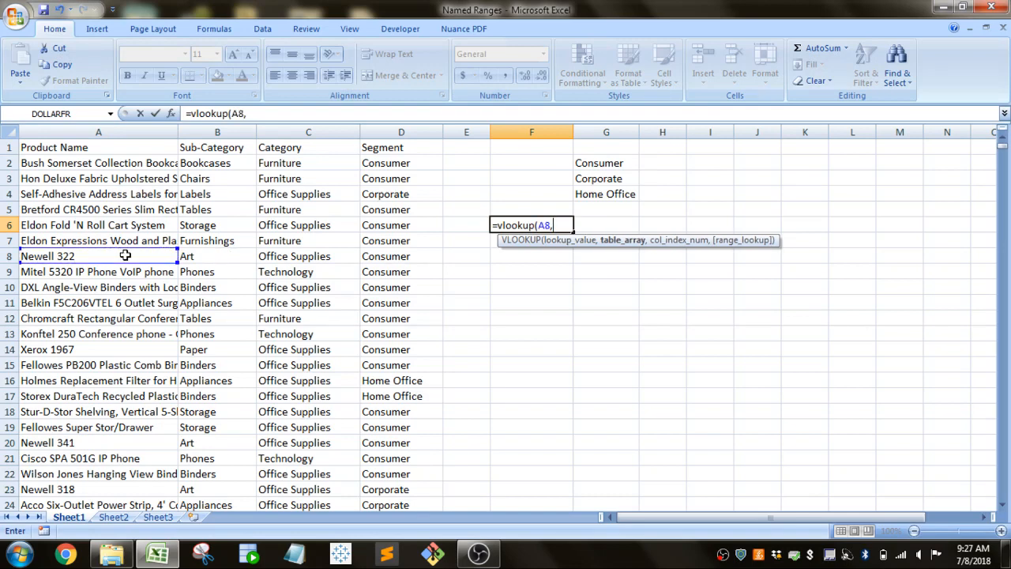
Step: Complete the F6 lookup formula with the named range ProductTable, column index 2 and FALSE for an exact match
text(Pro)
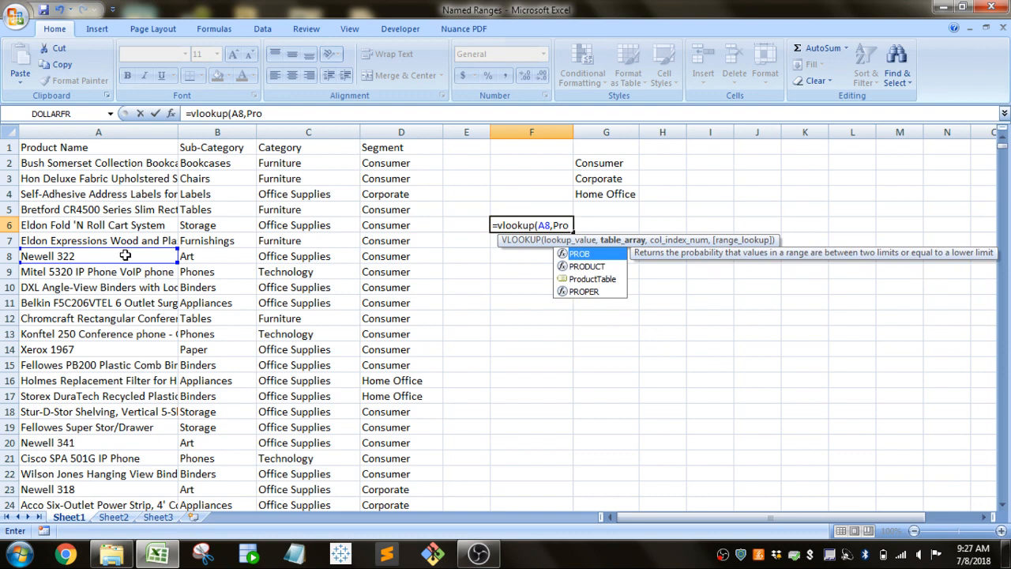
key(Down)
key(Down)
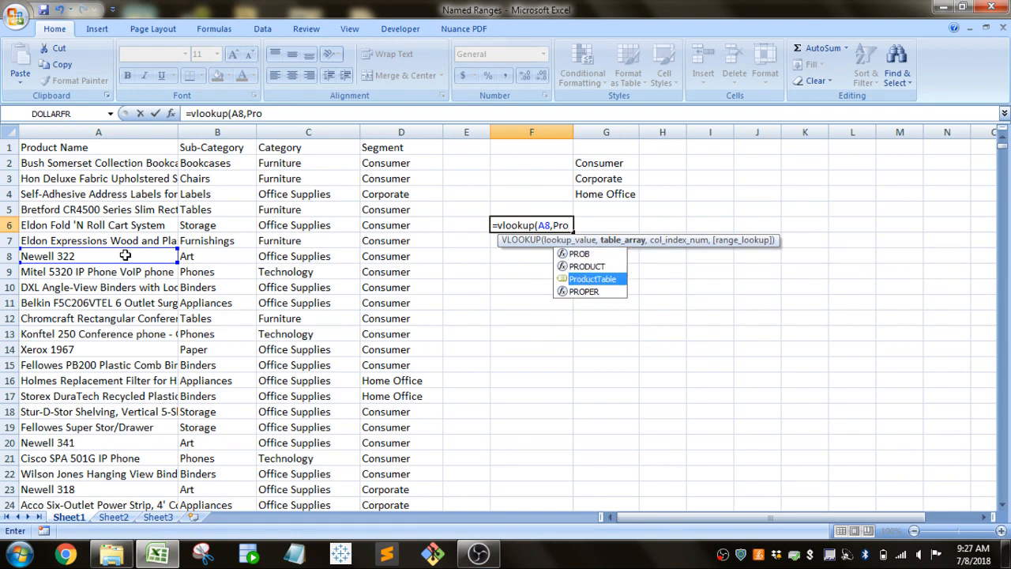
key(Tab)
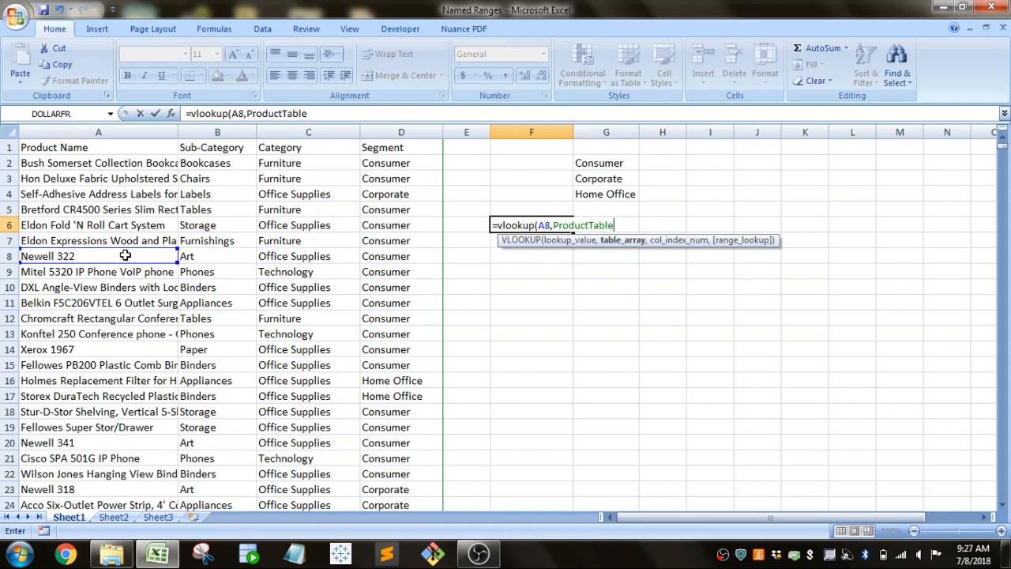
text(,)
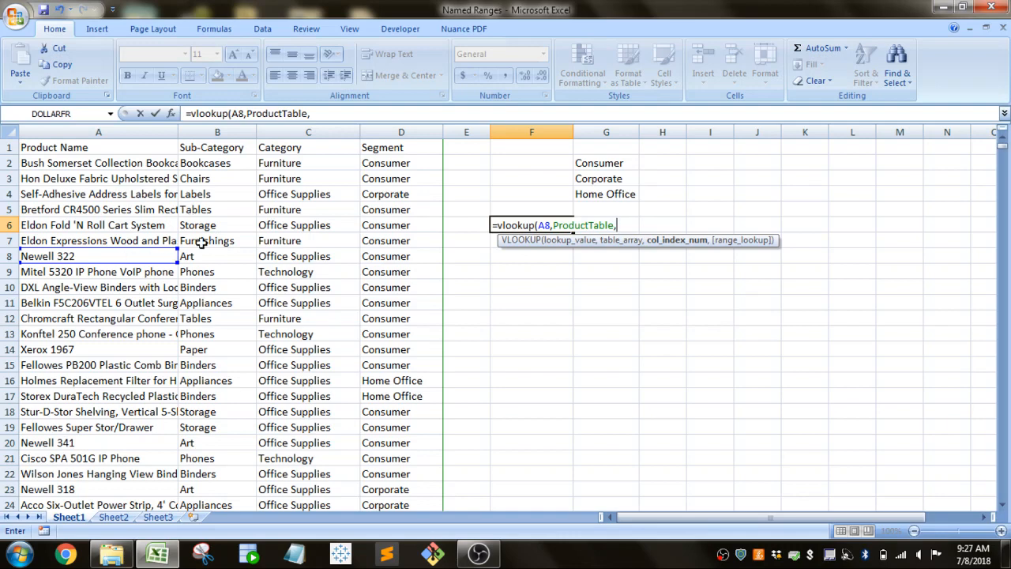
text(2,)
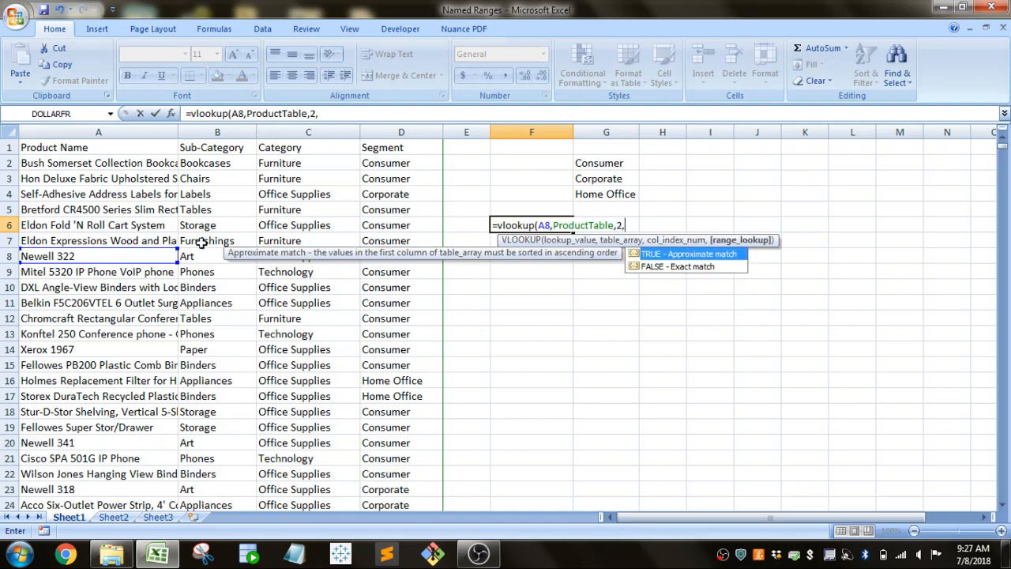
key(Tab)
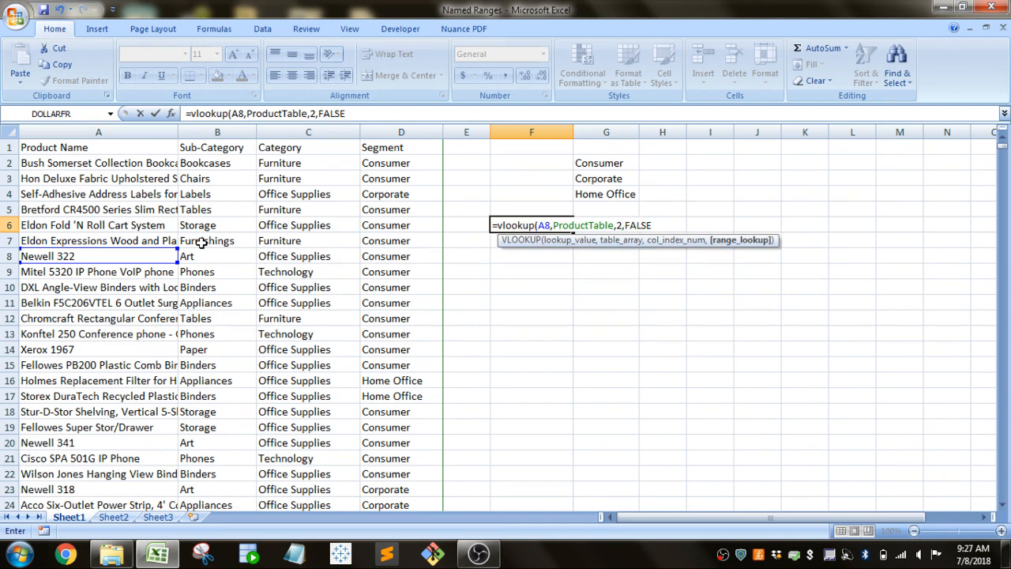
text())
key(Return)
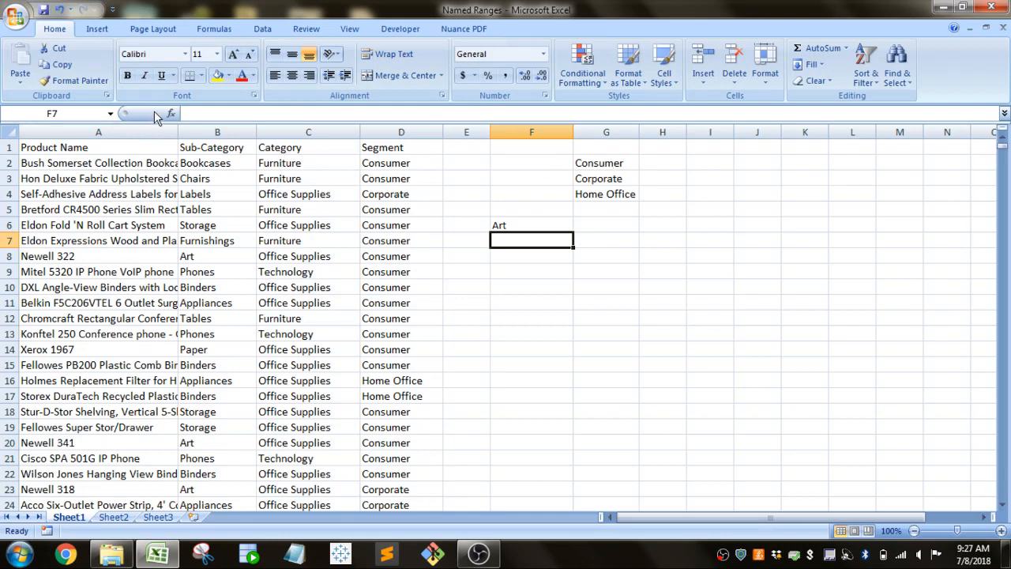
Step: Name the segment list in cells G2:G4 SegmentOptions
click(266, 32)
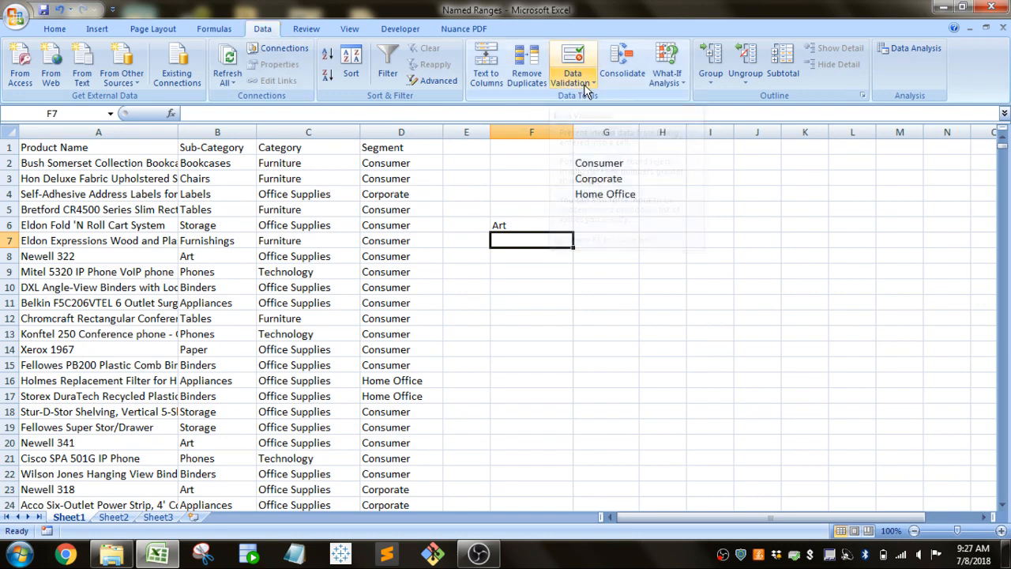
drag(591, 163, 594, 188)
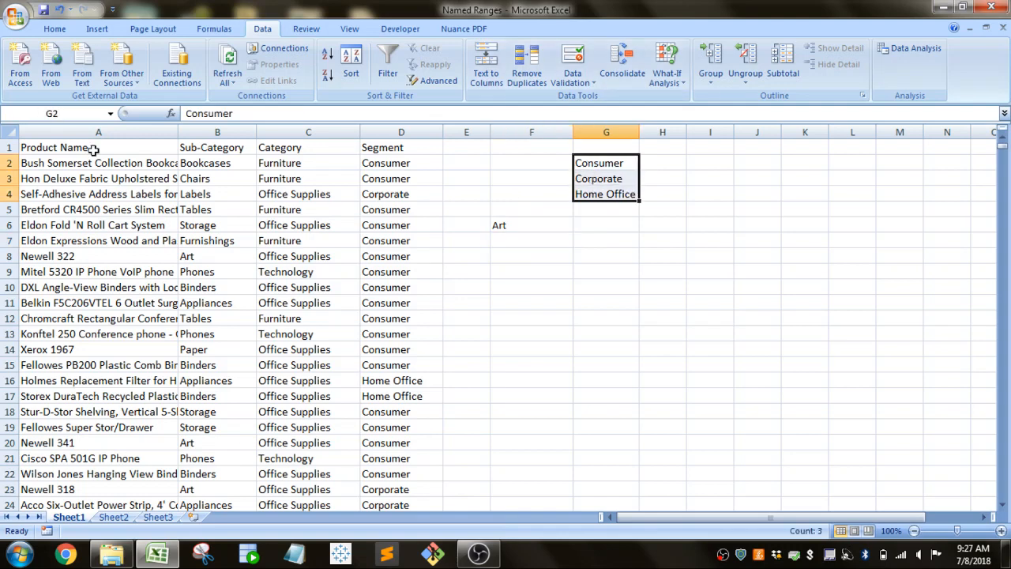
click(59, 113)
text(SegmentOptions)
key(Return)
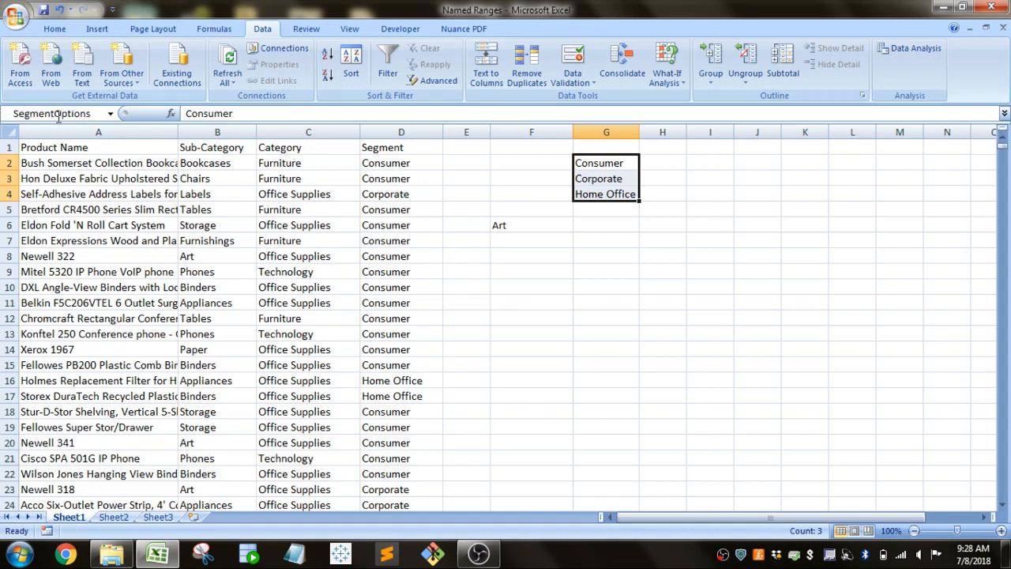
Step: Apply List data validation to cell F7 with the source =SegmentOptions, and choose Corporate from its dropdown
click(546, 242)
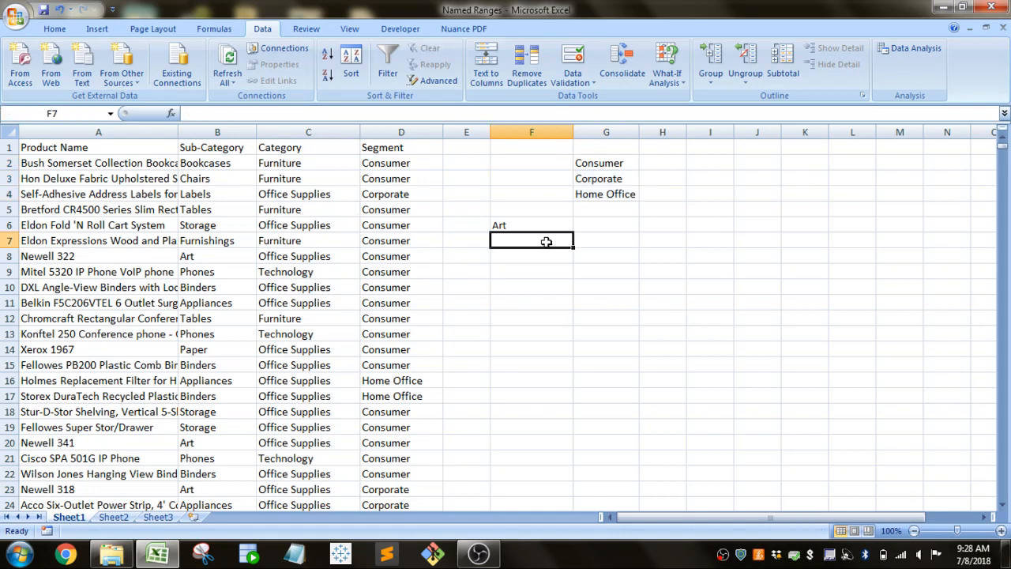
click(573, 79)
click(575, 97)
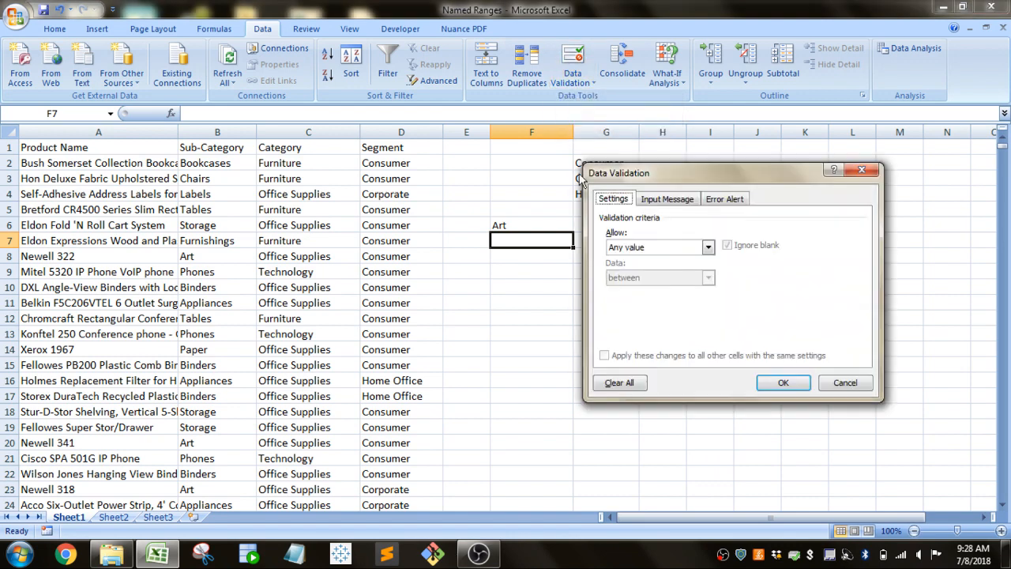
click(707, 247)
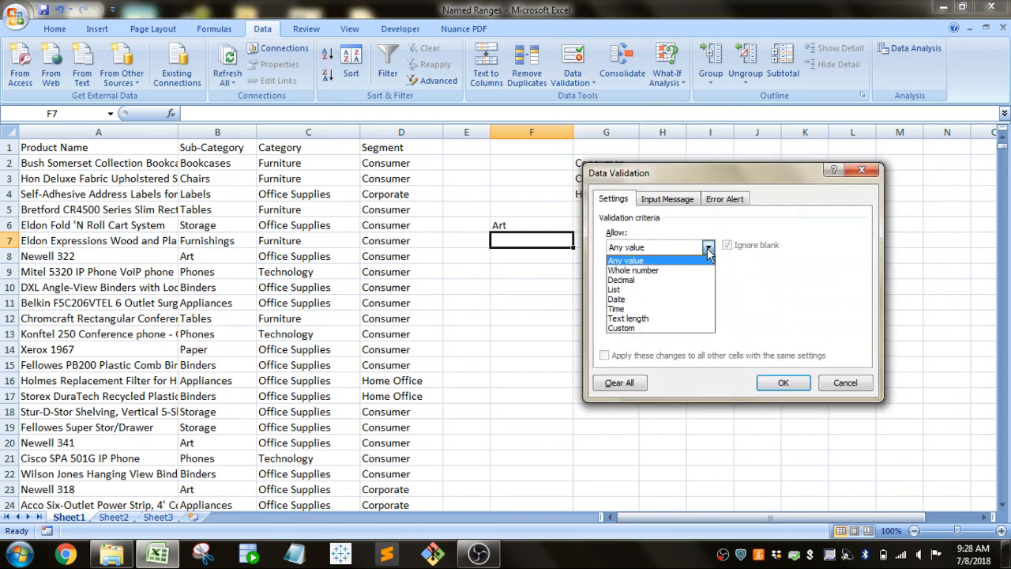
click(684, 290)
click(671, 306)
text(=)
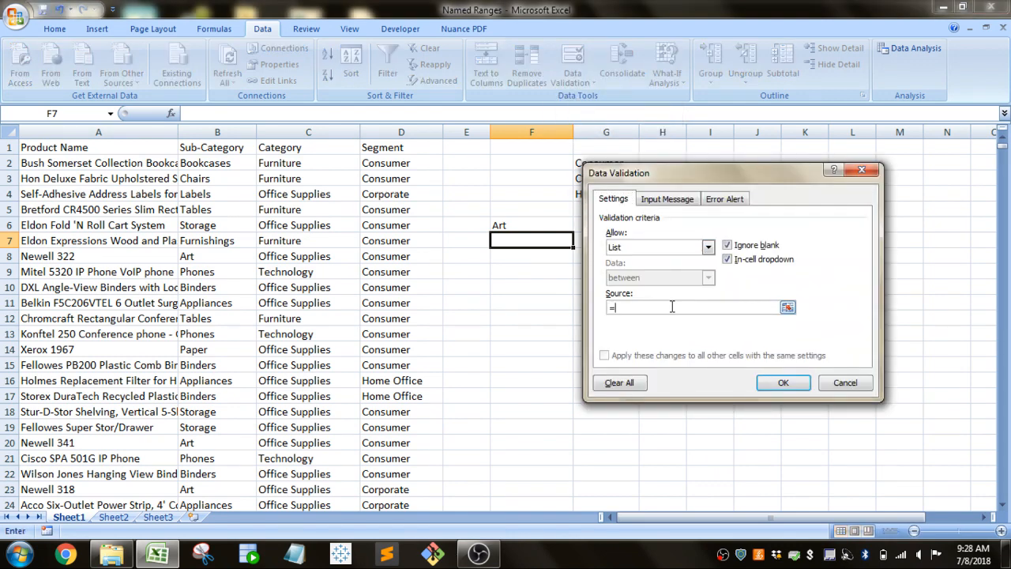
text(SegmentOptions)
drag(747, 170, 845, 235)
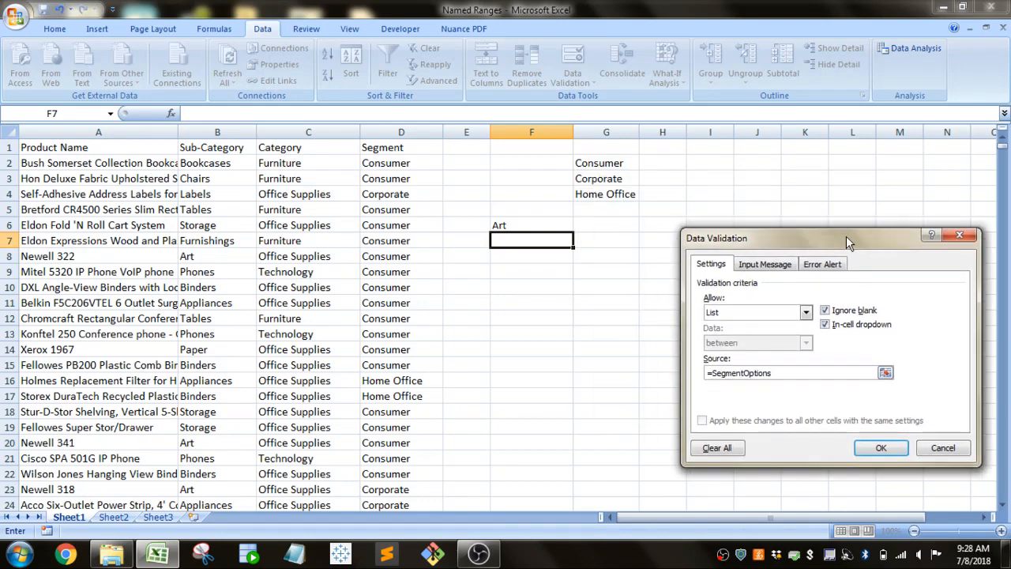
click(877, 448)
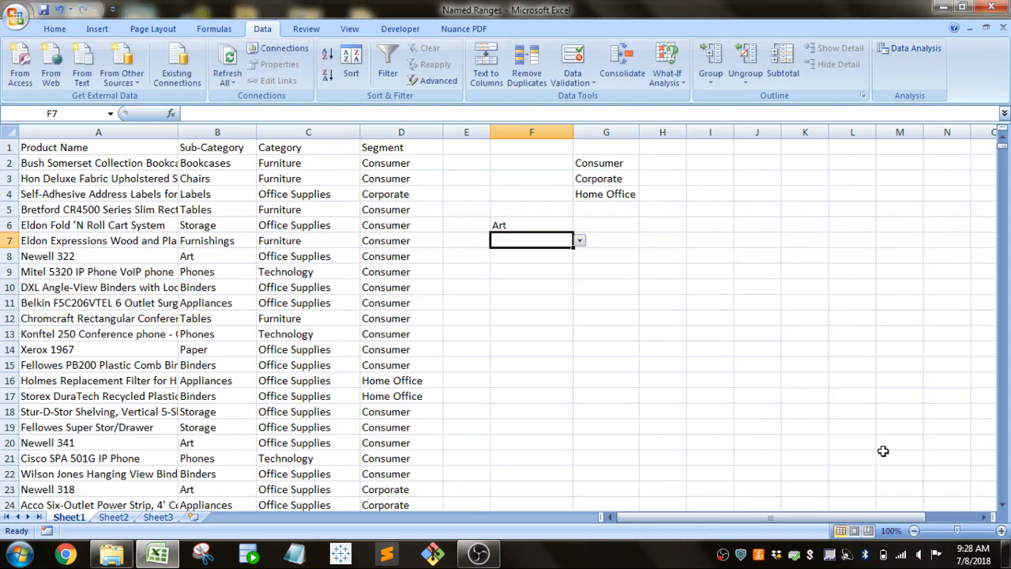
click(580, 243)
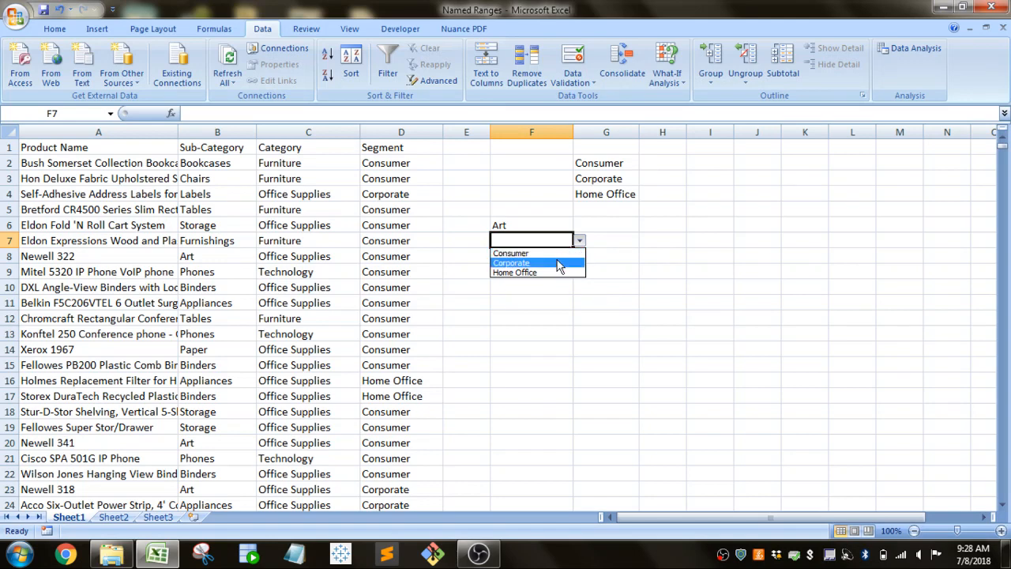
click(511, 263)
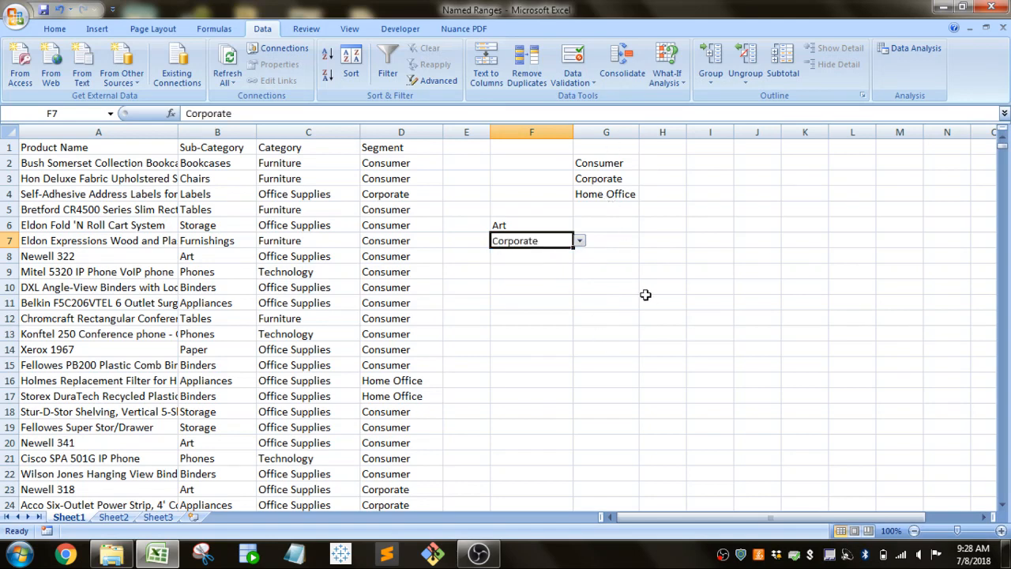
Step: Replace the entry in cell G3 with New and open the F7 dropdown to check its options
click(610, 180)
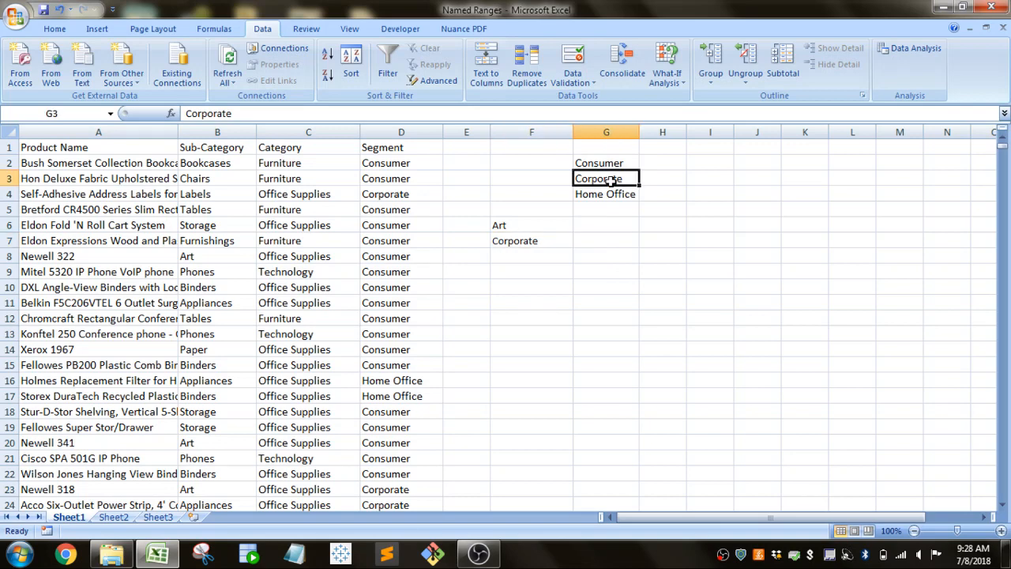
text(New)
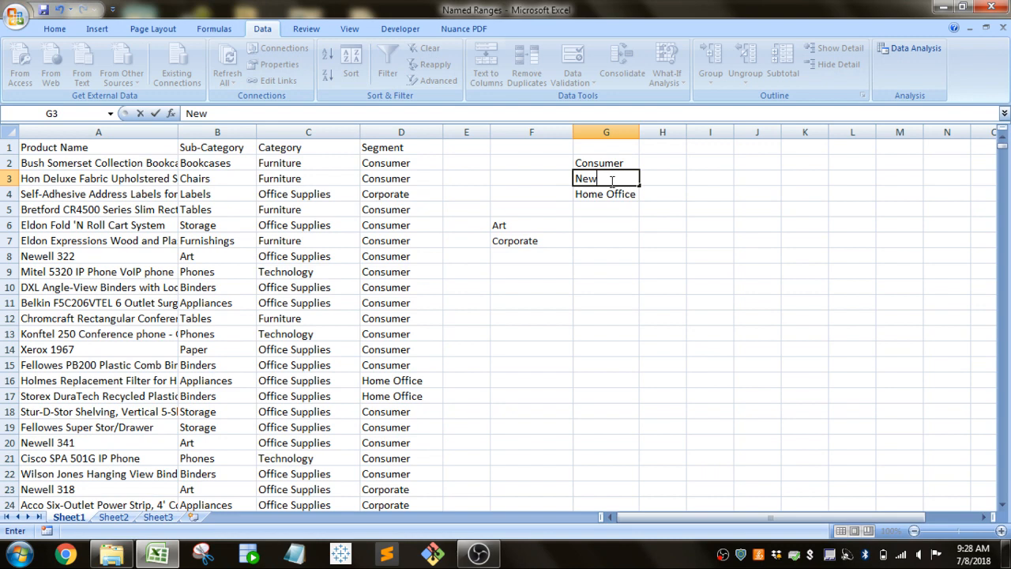
key(Return)
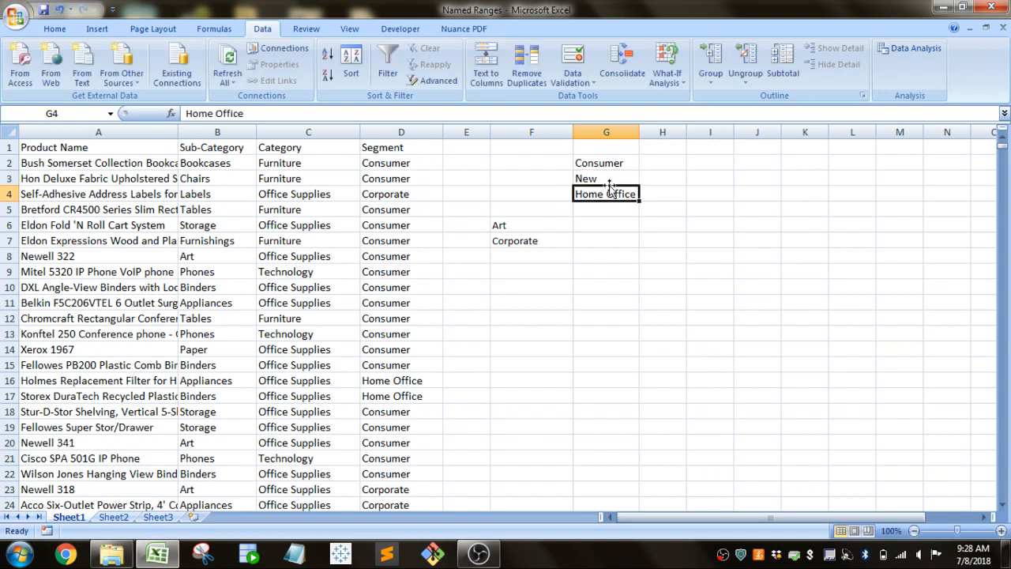
click(561, 238)
click(579, 240)
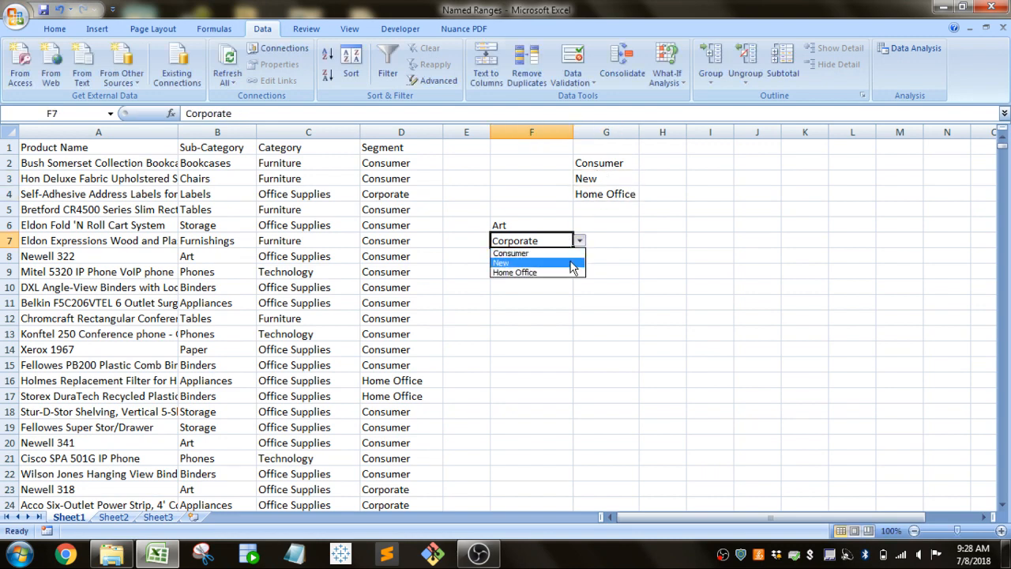
Step: Close the F7 dropdown without picking an option and select cell F6 to review its VLOOKUP formula
click(579, 241)
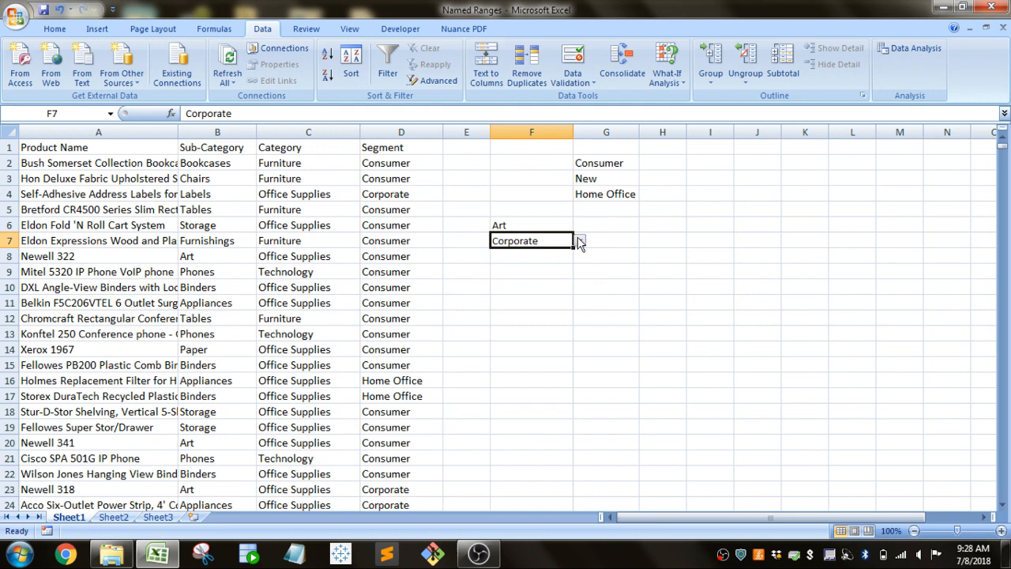
click(554, 224)
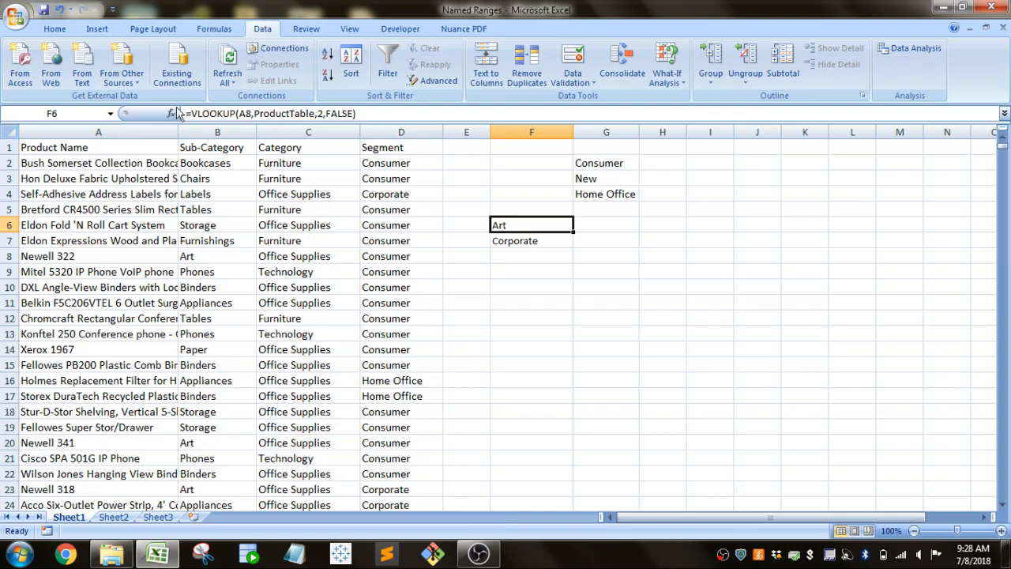
click(107, 29)
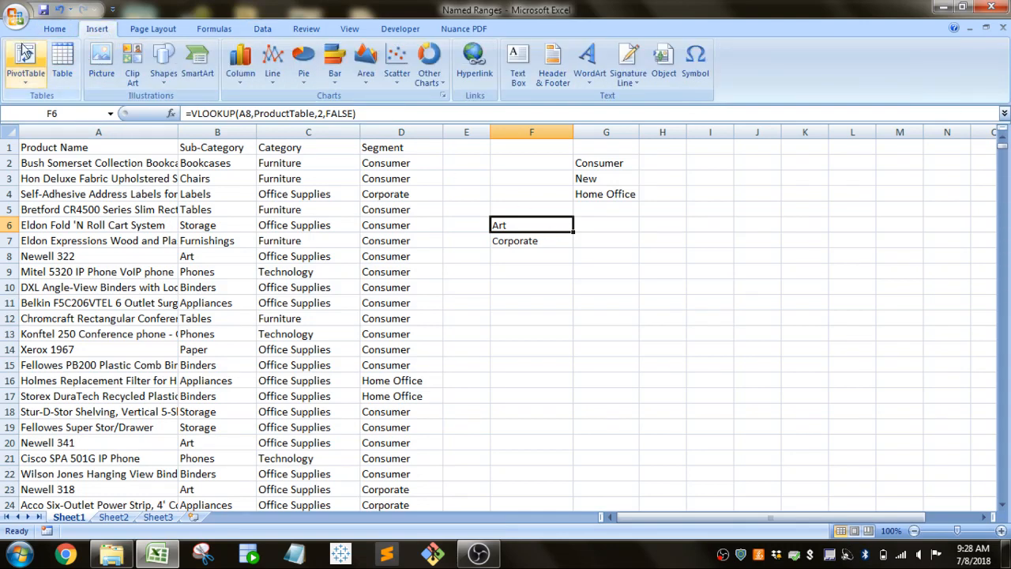
click(55, 29)
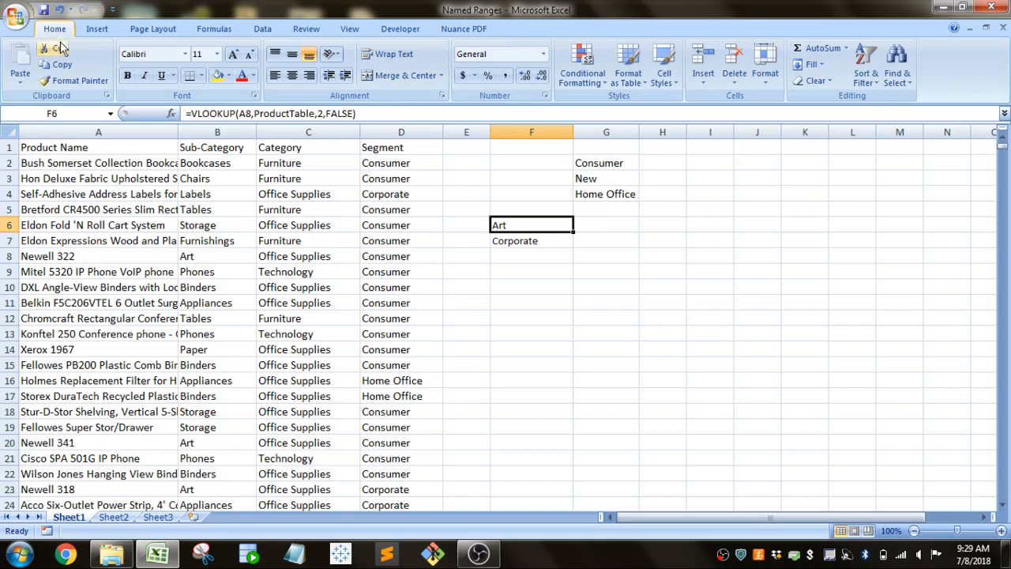
click(267, 31)
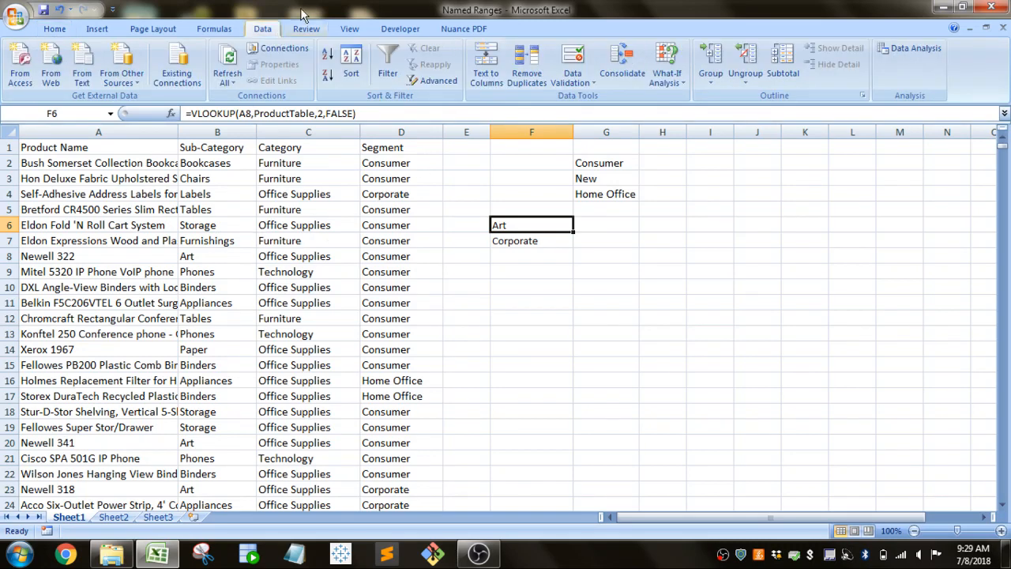
Step: Open the Name Manager, enlarge it, and compare what ProductTable, SegmentOptions and DynamicTable refer to
click(229, 30)
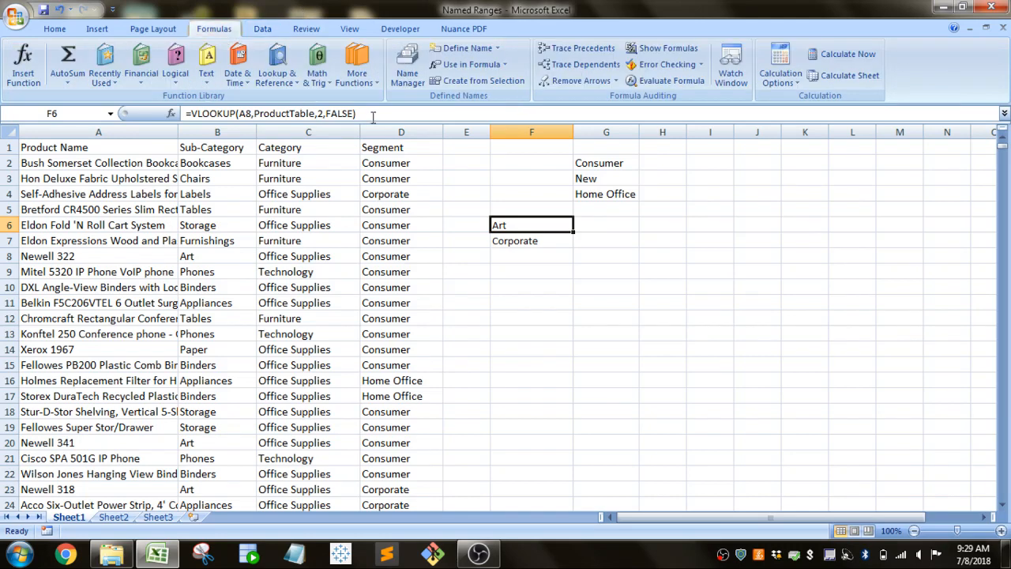
click(417, 62)
drag(743, 203, 602, 158)
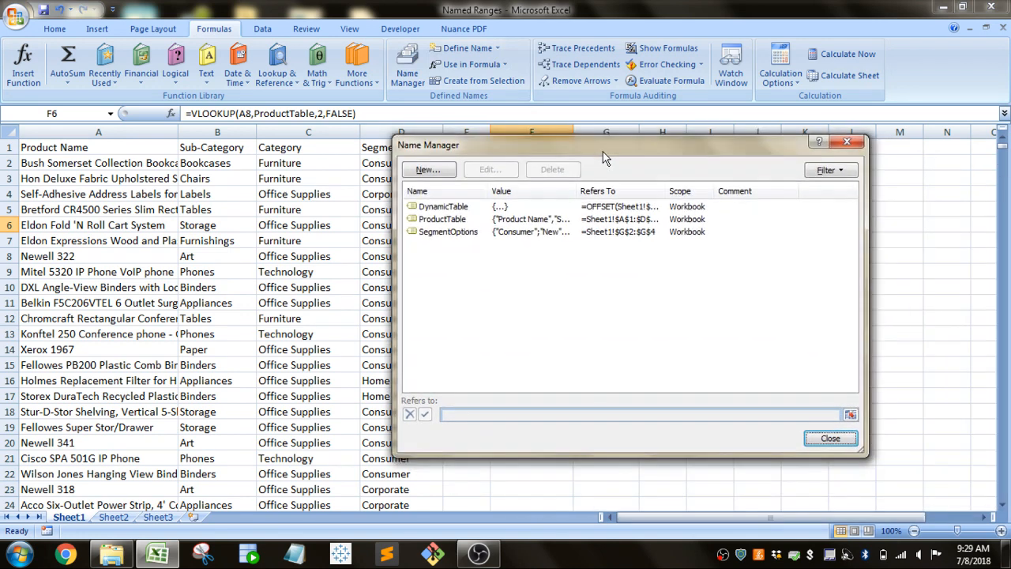
click(457, 221)
click(455, 234)
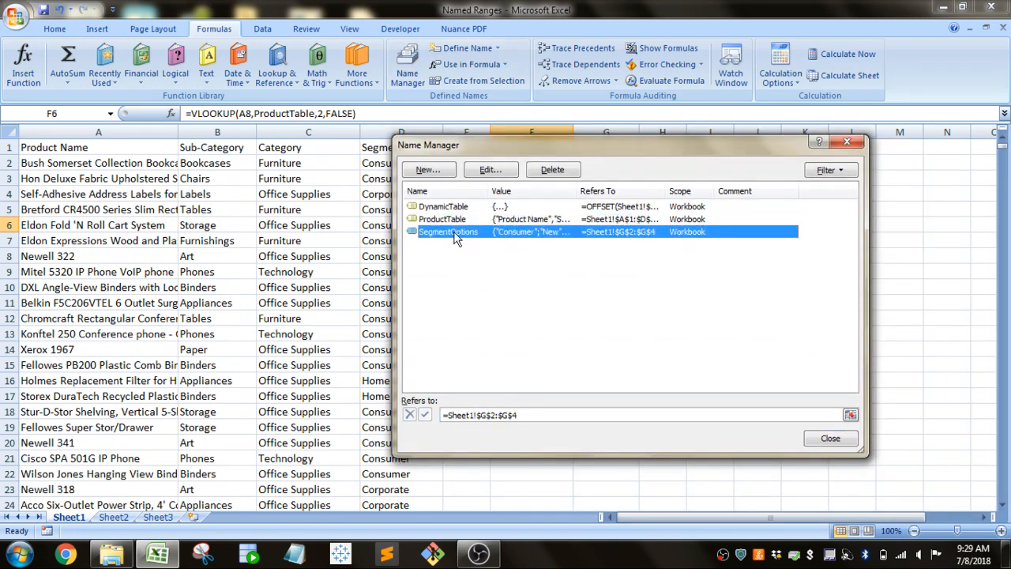
click(455, 207)
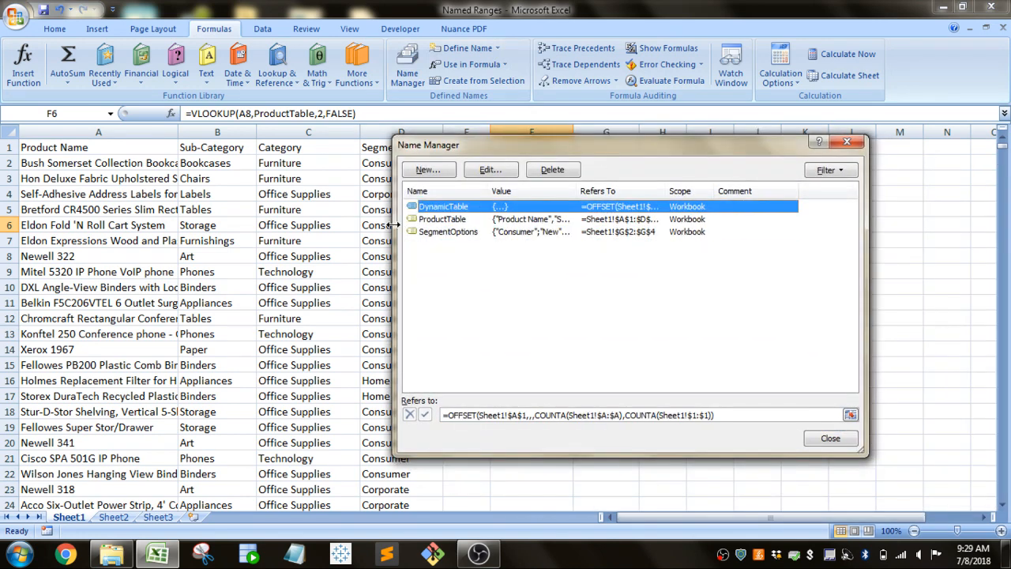
drag(393, 225, 214, 229)
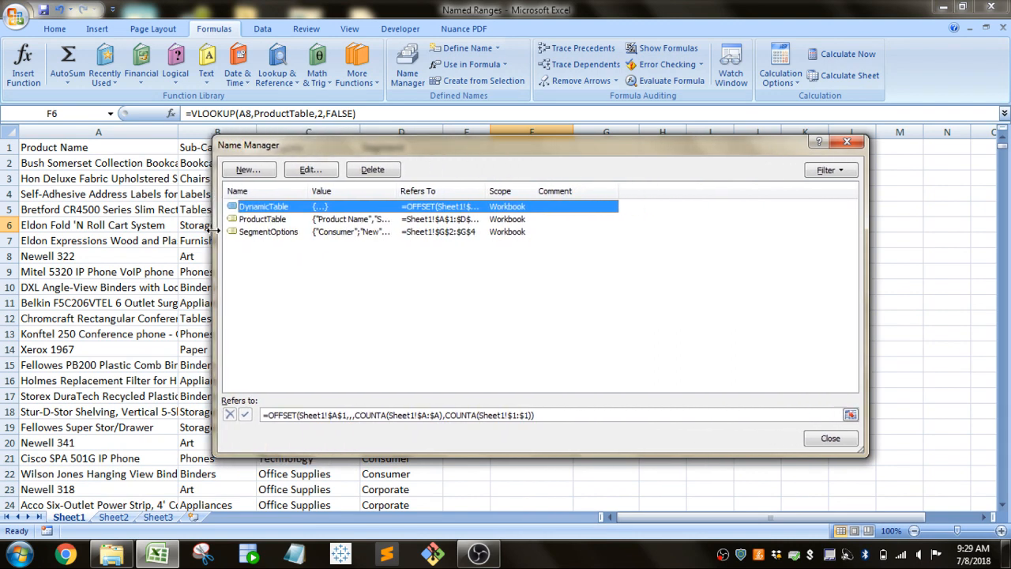
click(268, 218)
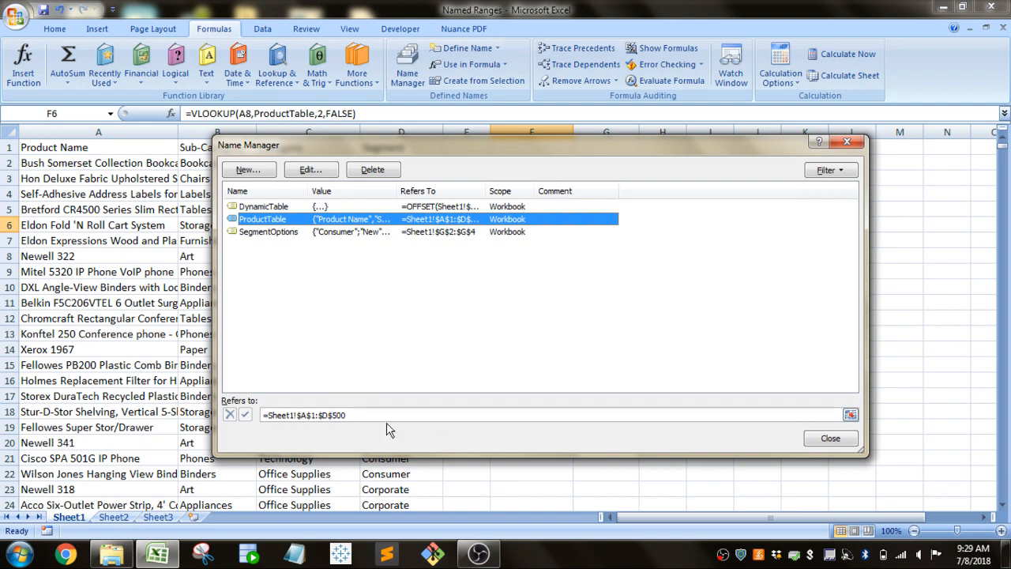
click(272, 207)
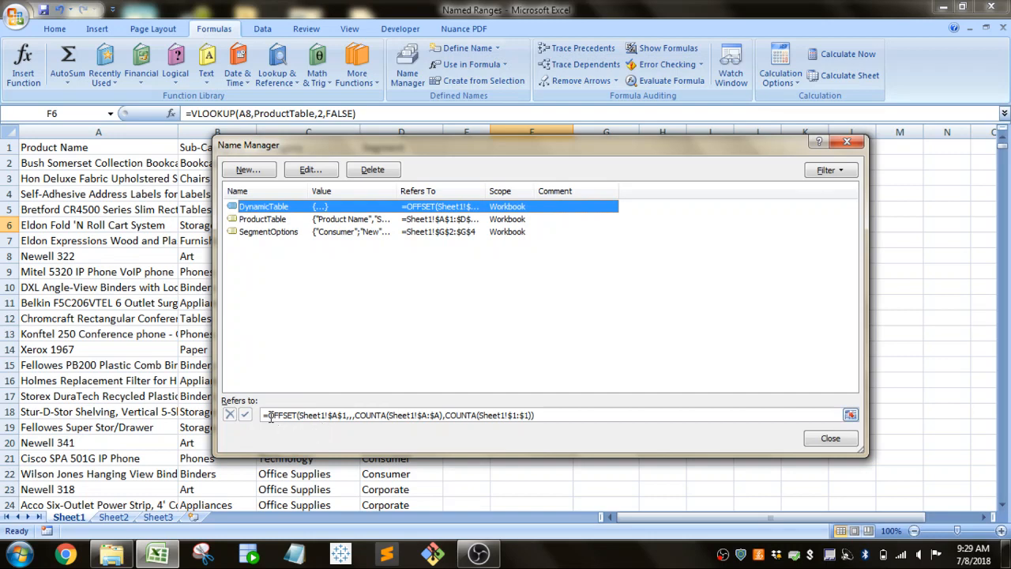
Step: Examine the DynamicTable OFFSET formula argument by argument: the Sheet1!$A$1 start cell, the blank offsets, and the COUNTA row and column counts
drag(297, 416, 347, 414)
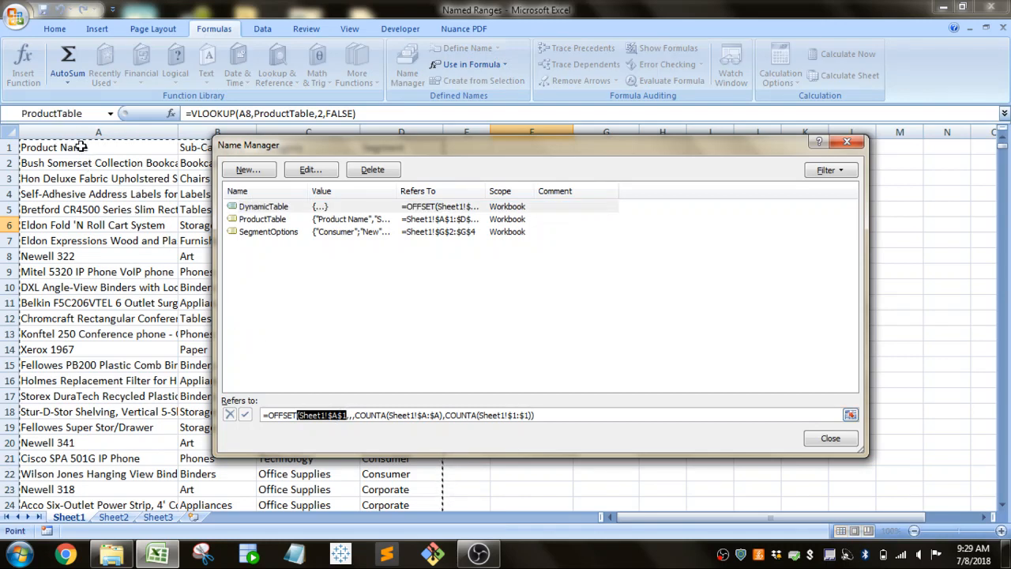
click(351, 416)
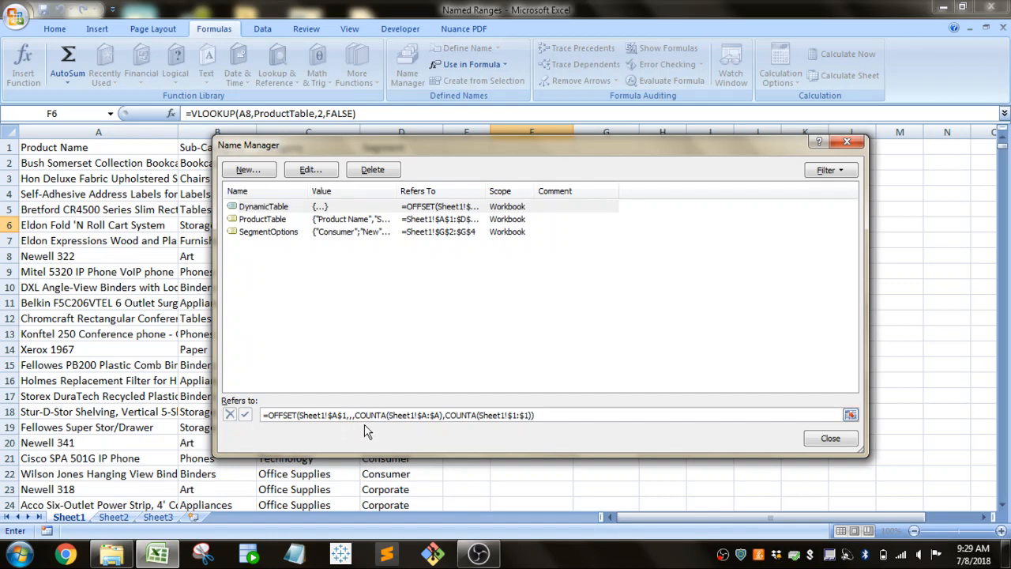
drag(356, 416, 439, 416)
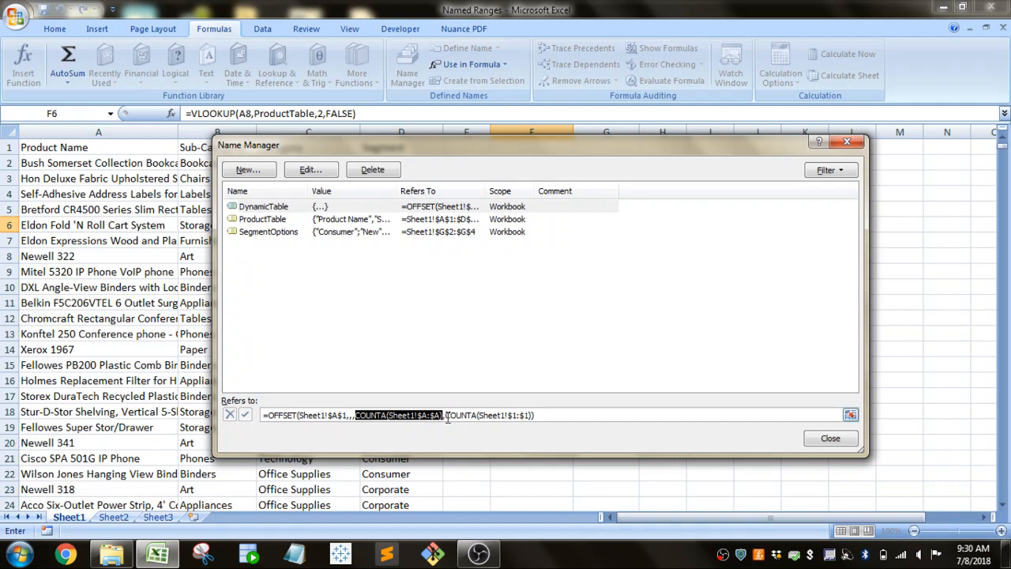
drag(447, 416, 534, 418)
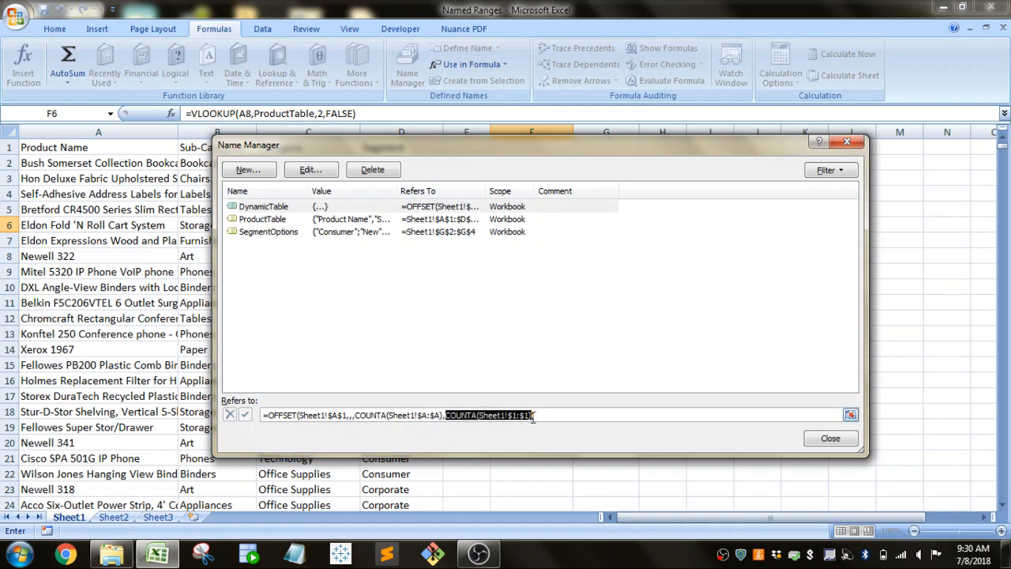
drag(395, 139, 467, 190)
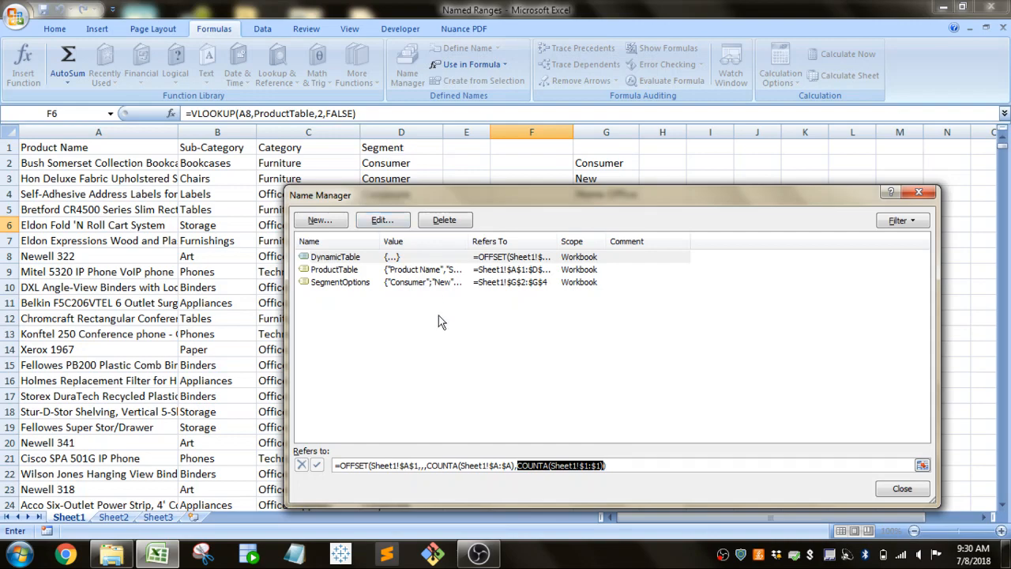
click(352, 466)
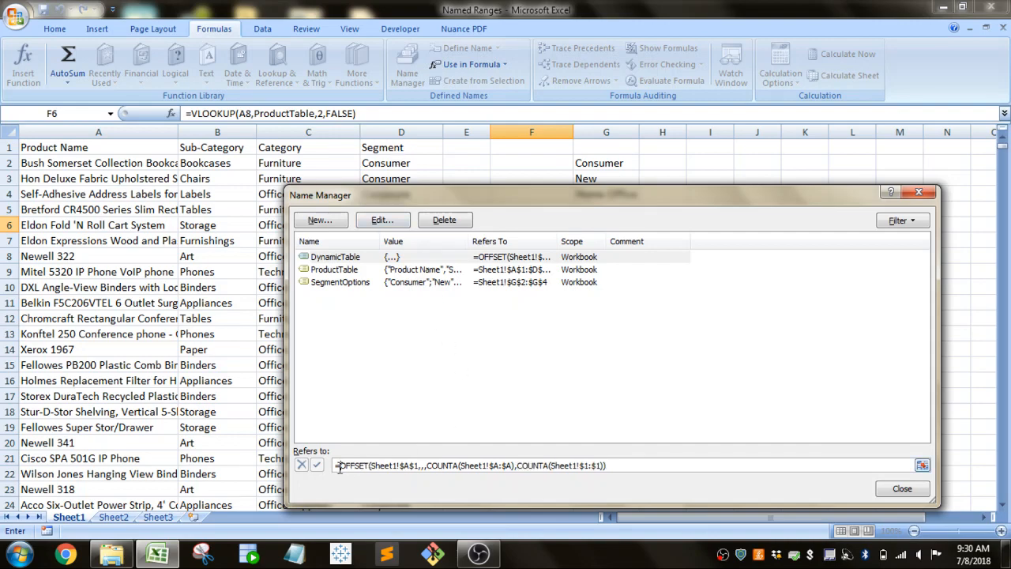
Step: Open DynamicTable for editing to check where its outlined range ends on the sheet, and close the dialogs without changes
click(382, 220)
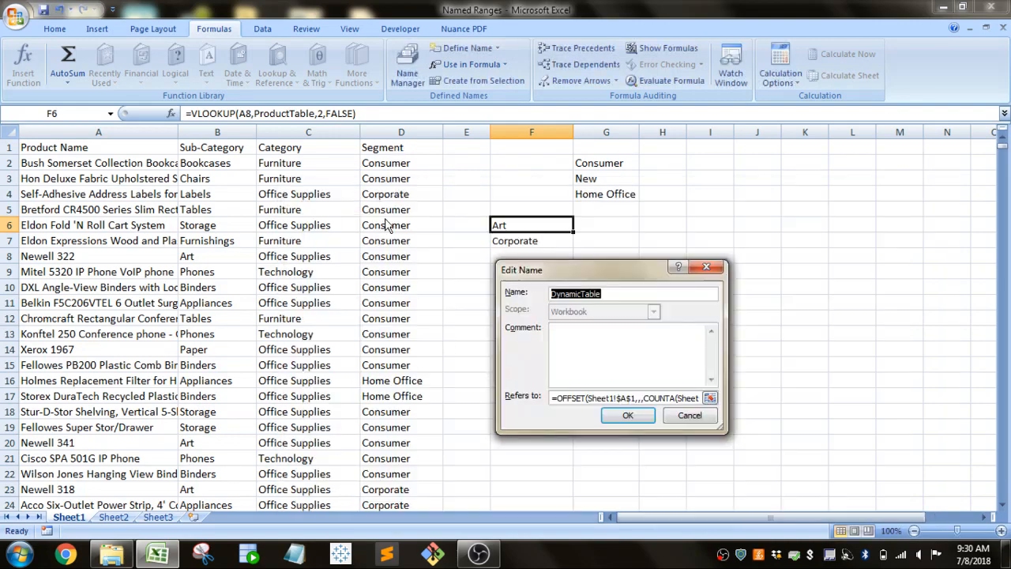
click(586, 398)
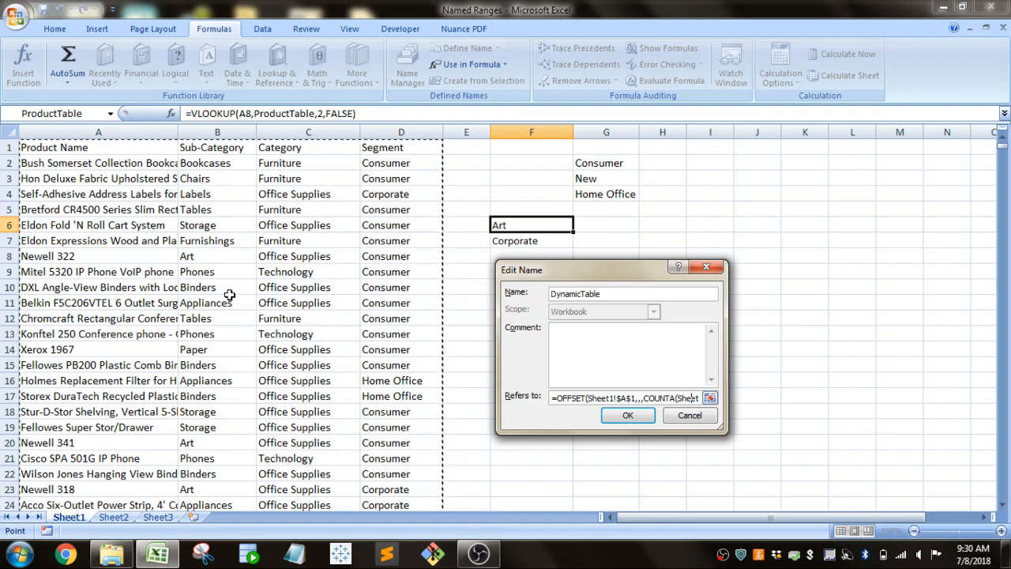
scroll(229, 295, down, 20)
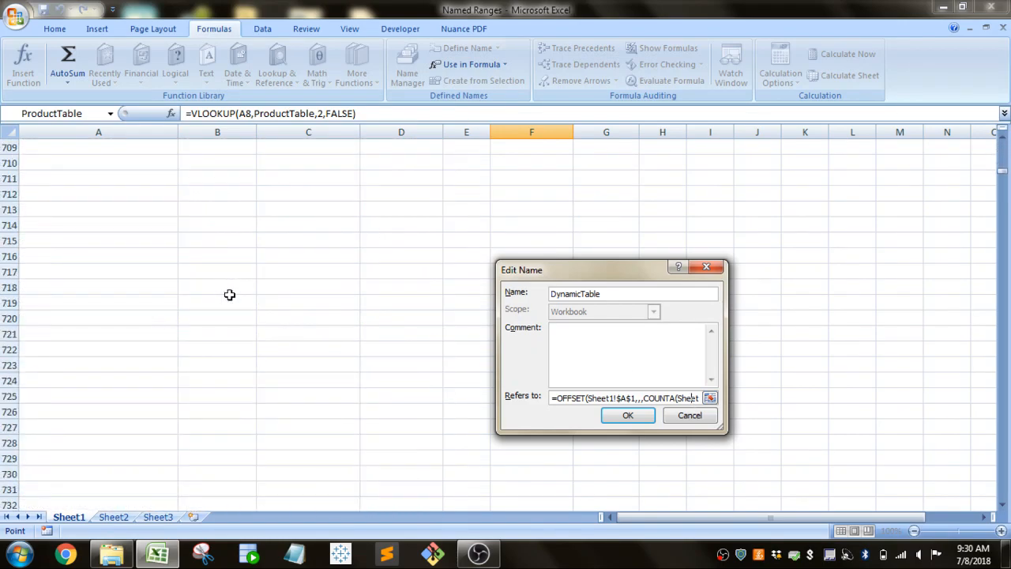
scroll(228, 295, up, 20)
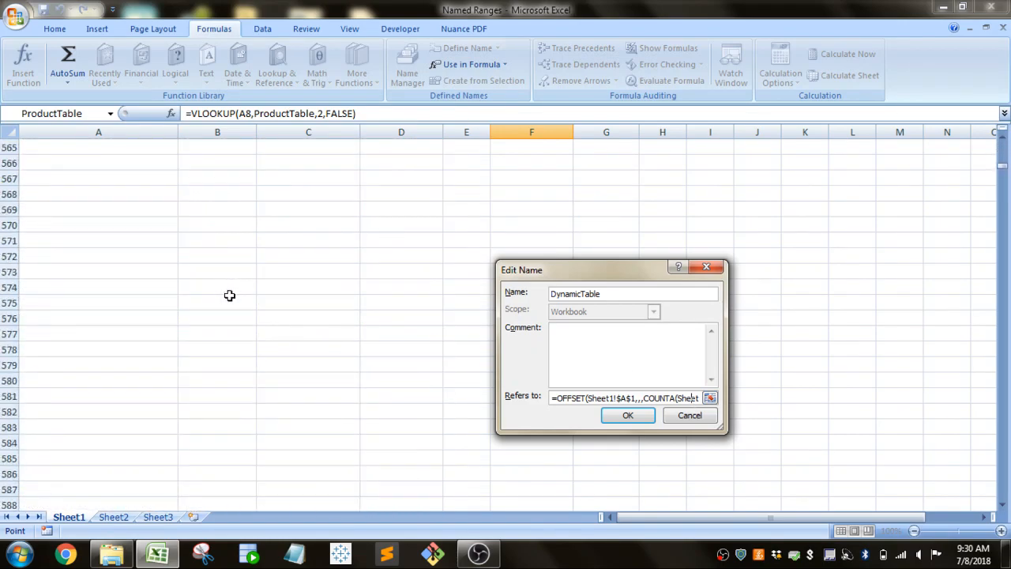
scroll(229, 295, up, 20)
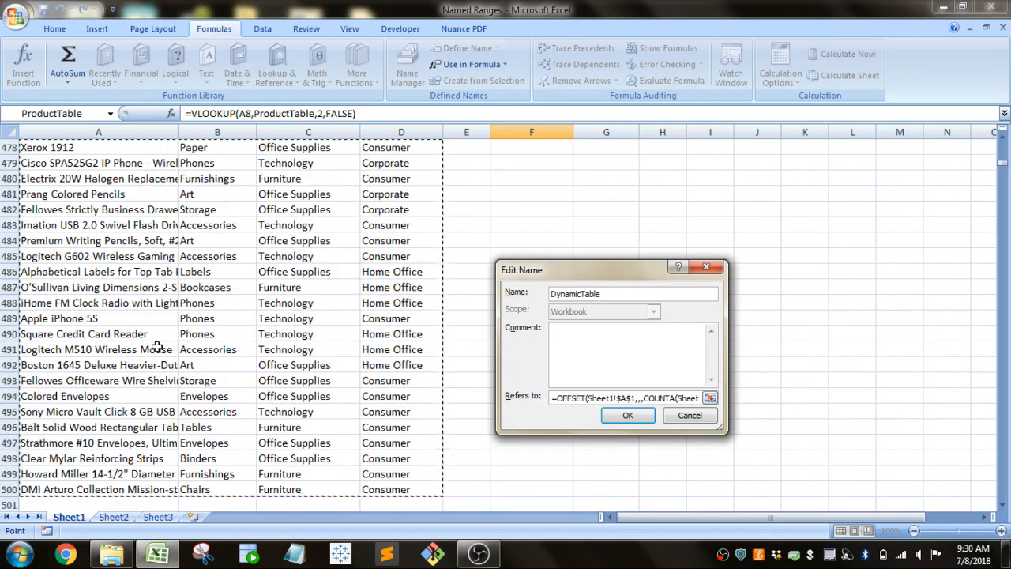
scroll(122, 395, down, 1)
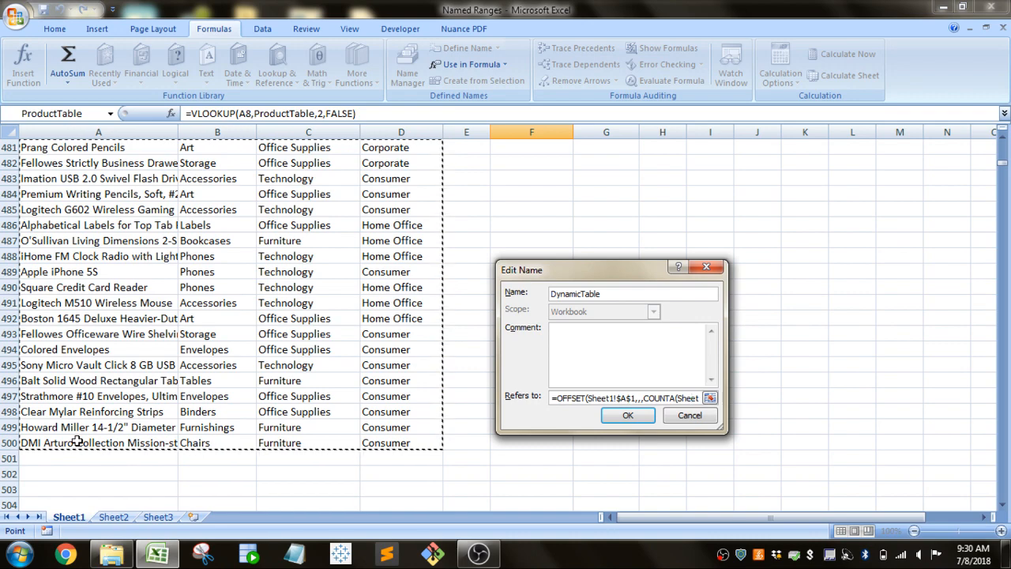
click(690, 415)
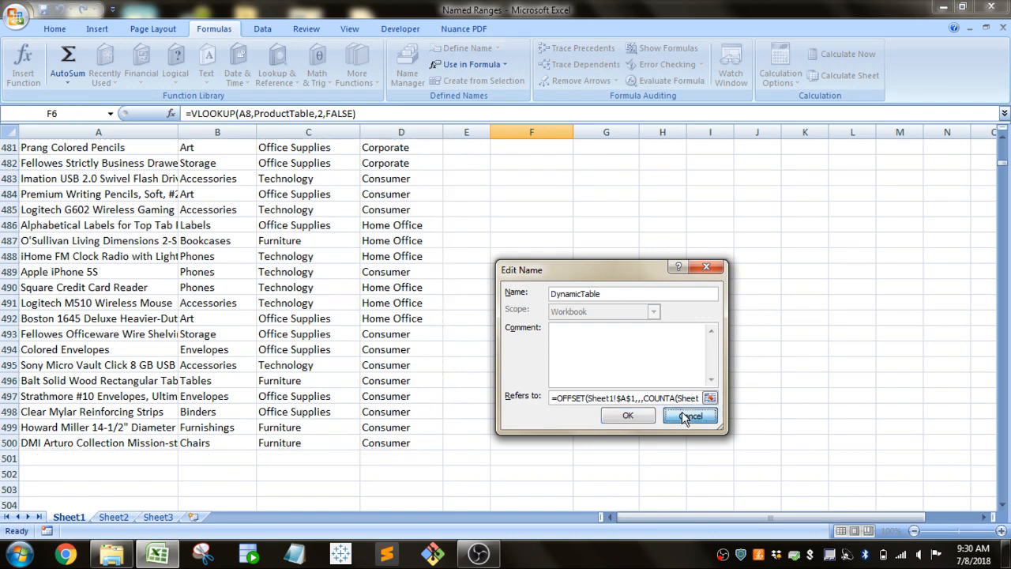
click(901, 489)
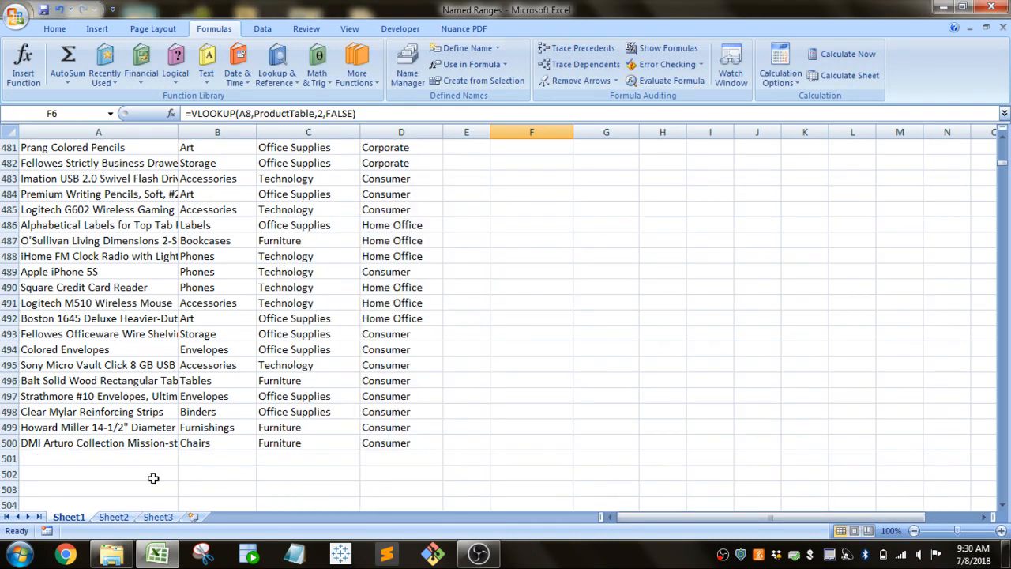
Step: Add a test record in row 501 below the product data with the values New Row, bla, va and akdk
click(97, 462)
text(Ne)
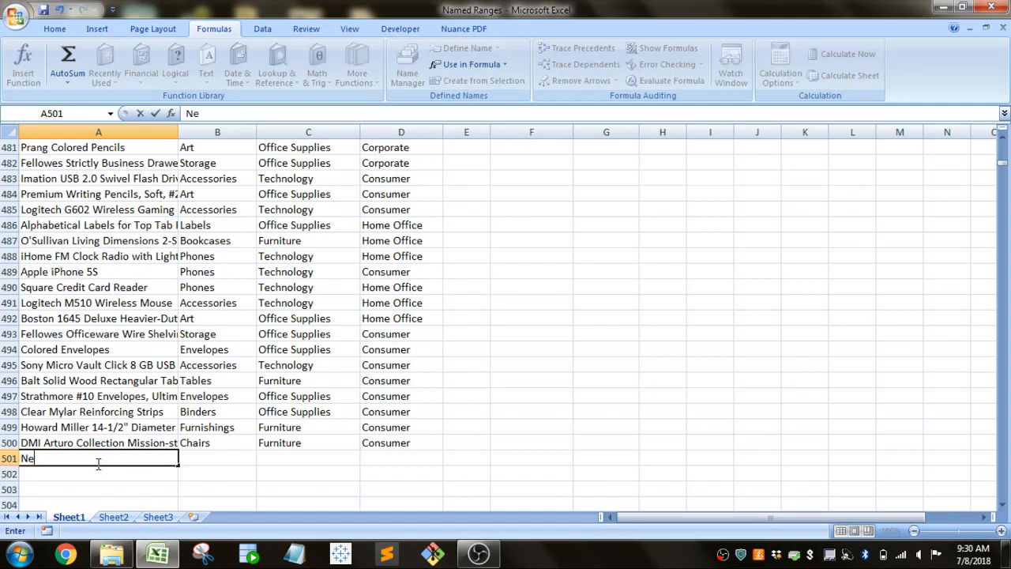
text(w Row)
key(Tab)
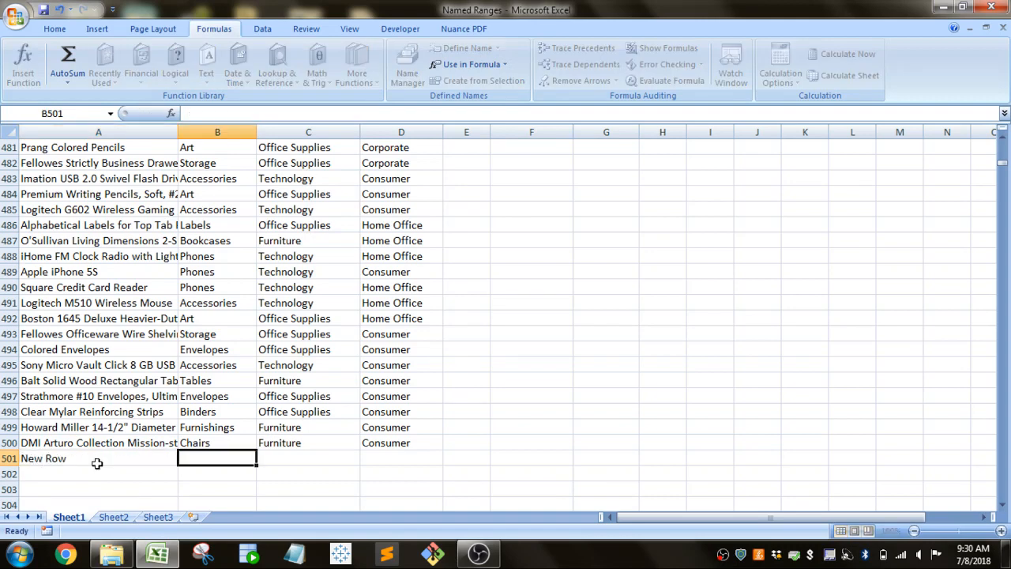
text(bla)
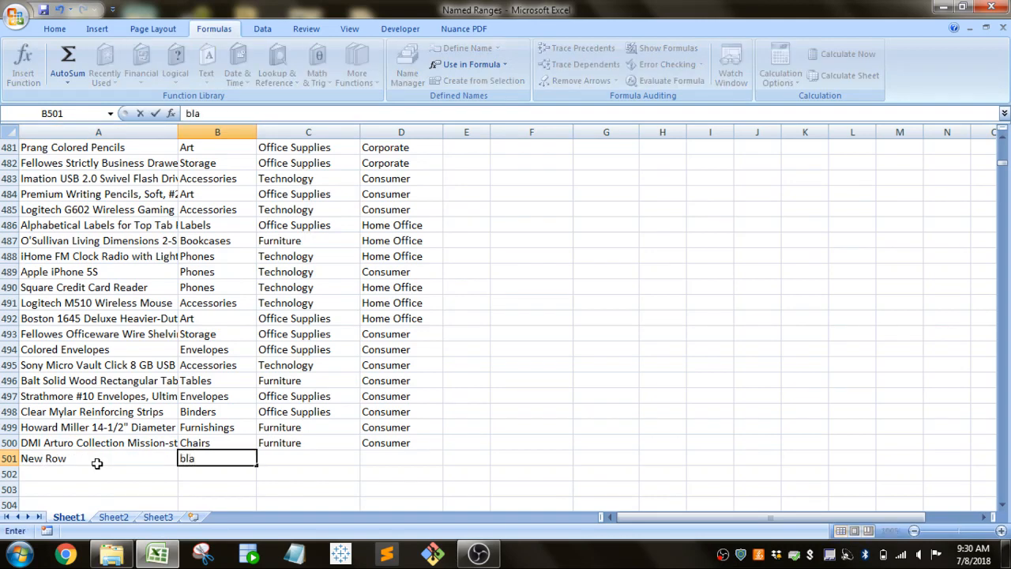
key(Tab)
text(v)
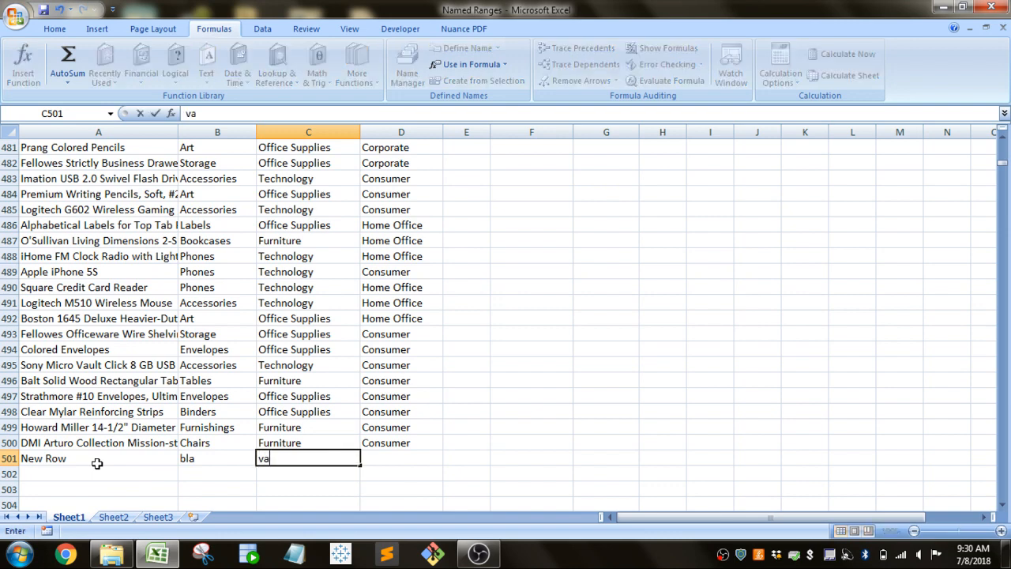
text(a)
key(Tab)
text(akdk)
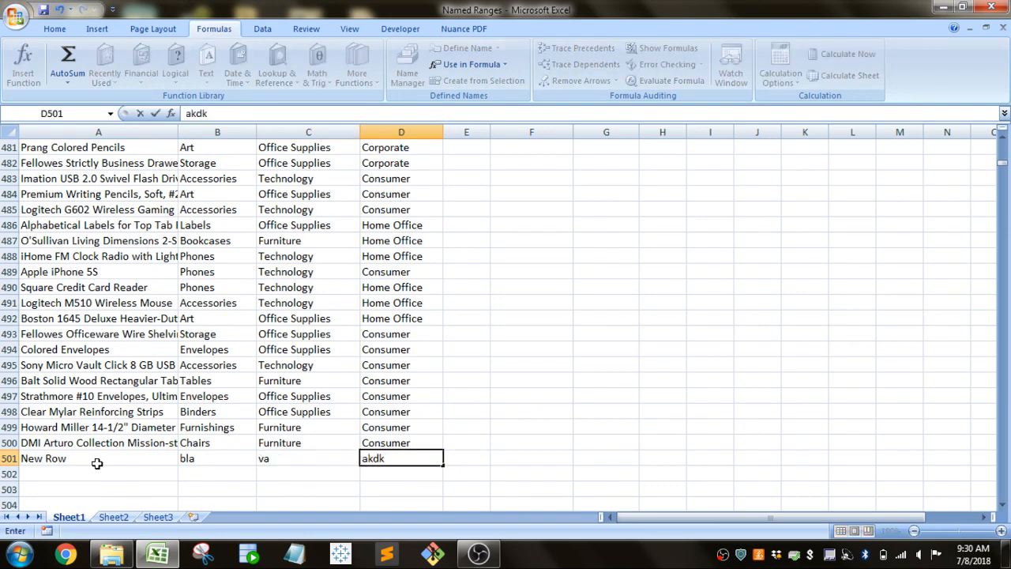
click(136, 396)
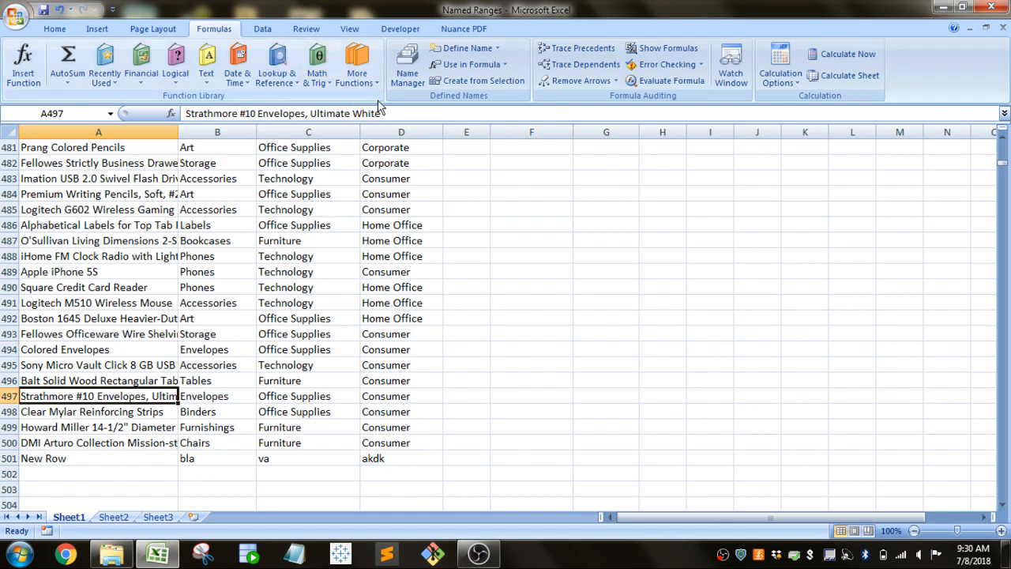
Step: Display the DynamicTable range from the Name Manager to check whether it covers row 501, and close the manager
click(405, 79)
click(381, 259)
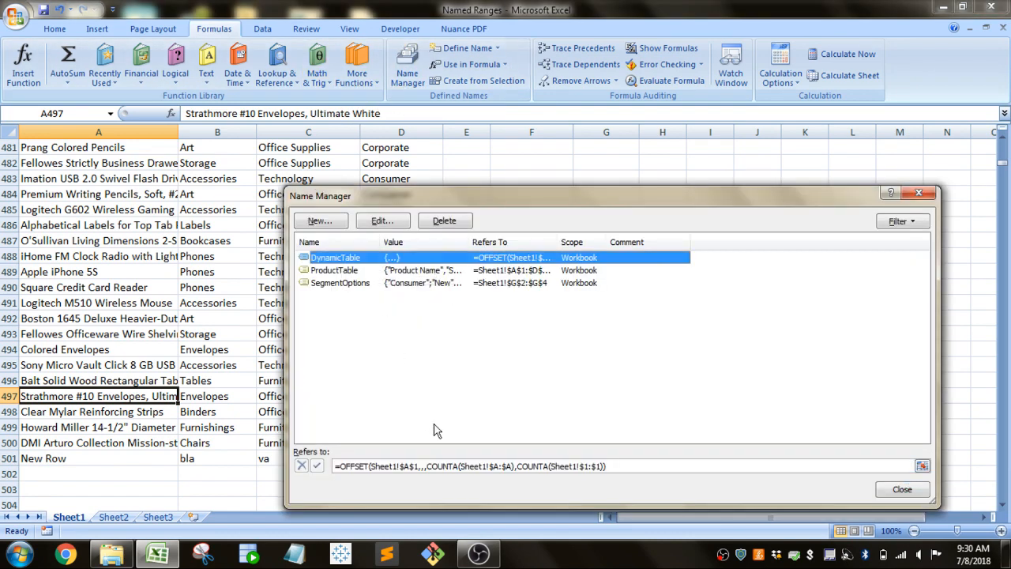
click(632, 467)
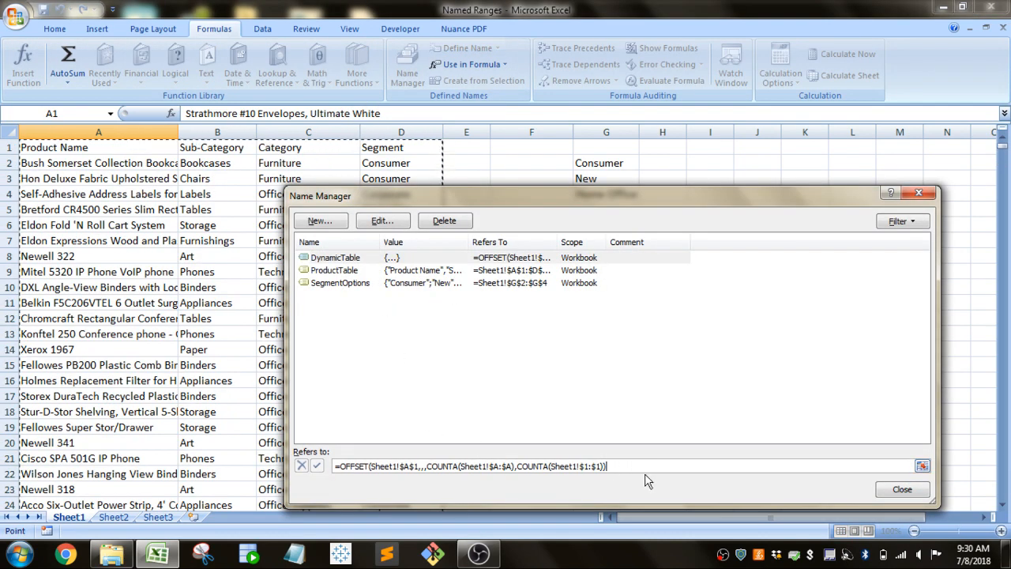
scroll(161, 338, down, 20)
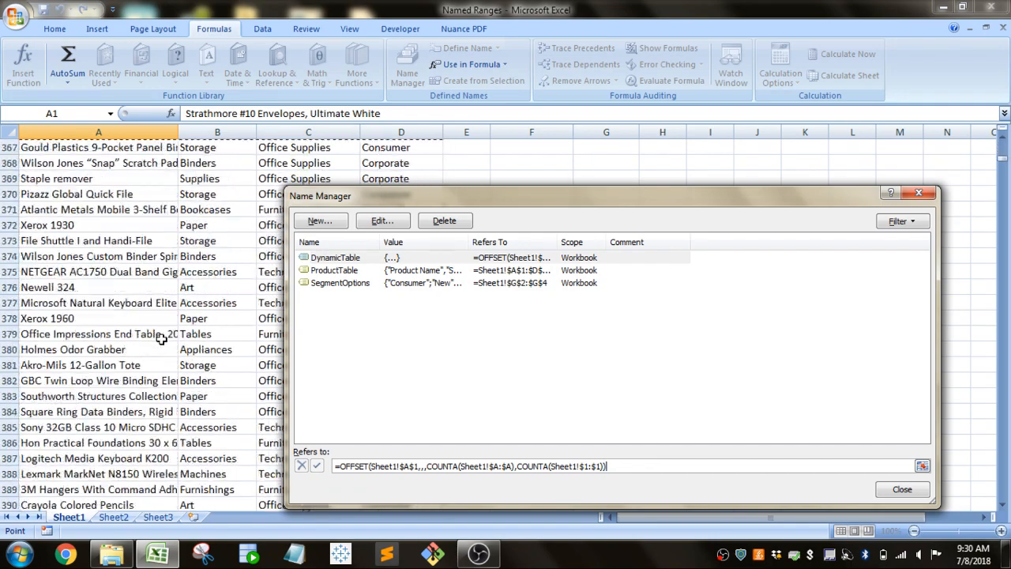
scroll(161, 339, down, 20)
scroll(161, 338, up, 20)
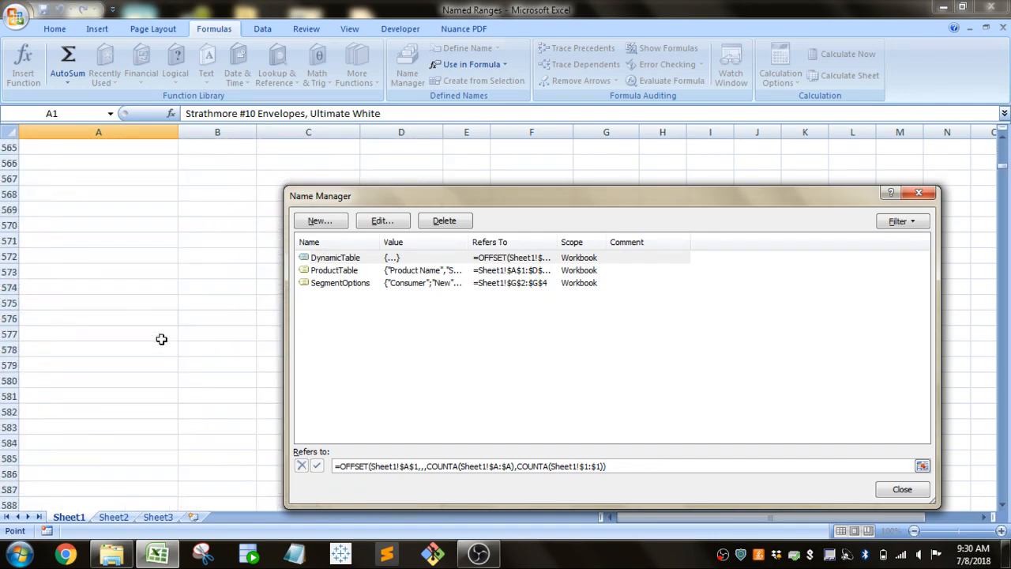
scroll(161, 338, up, 16)
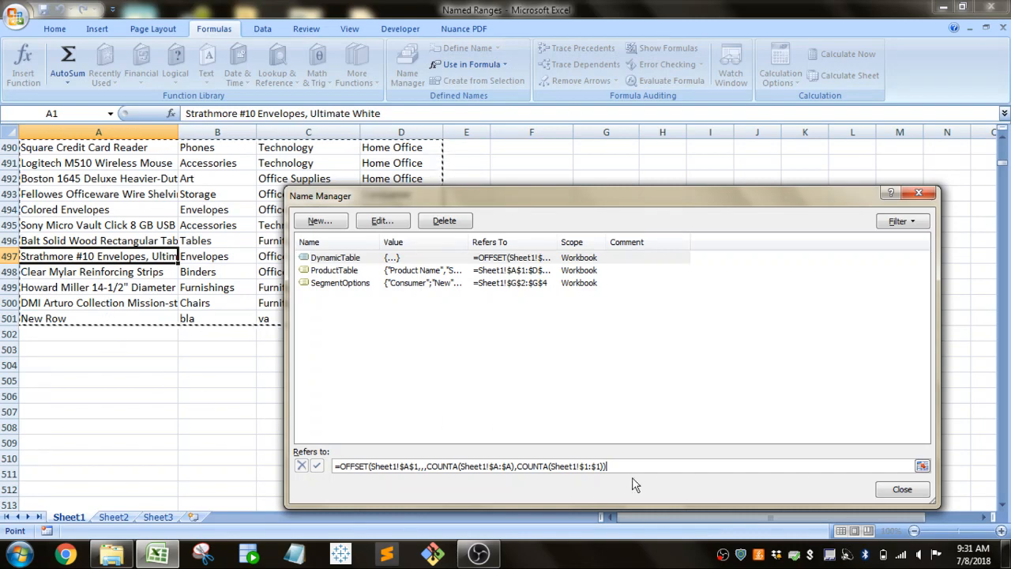
click(901, 489)
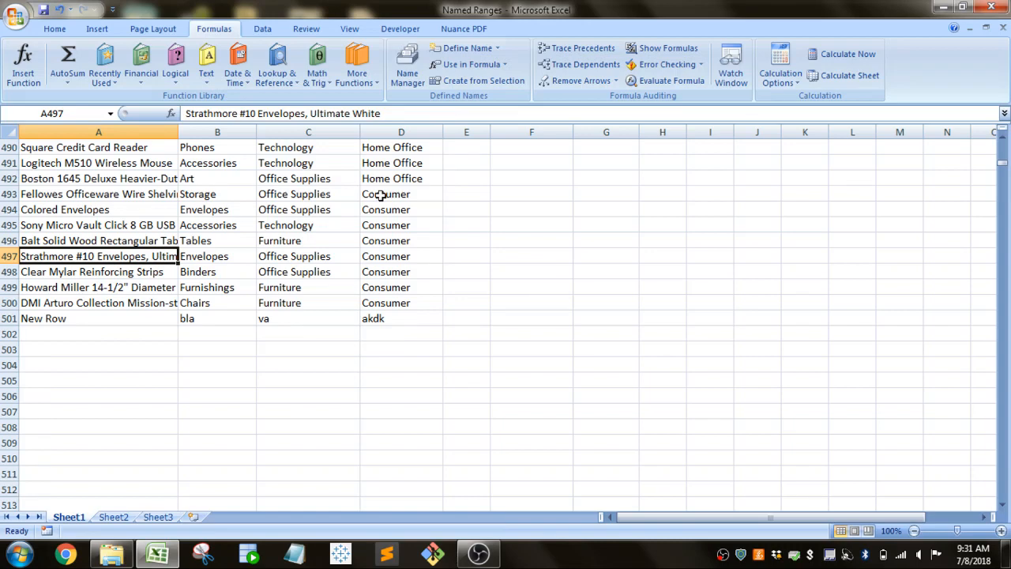